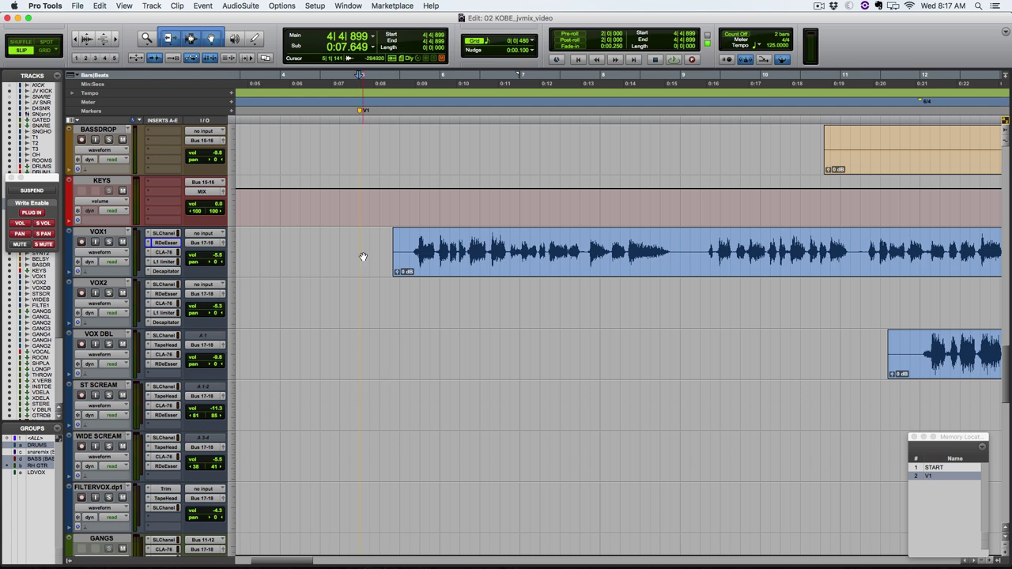
# - Bypass the channel-strip and de-esser inserts on VOX1 and VOX2, then replay the vocal phrase
pyautogui.press('space')
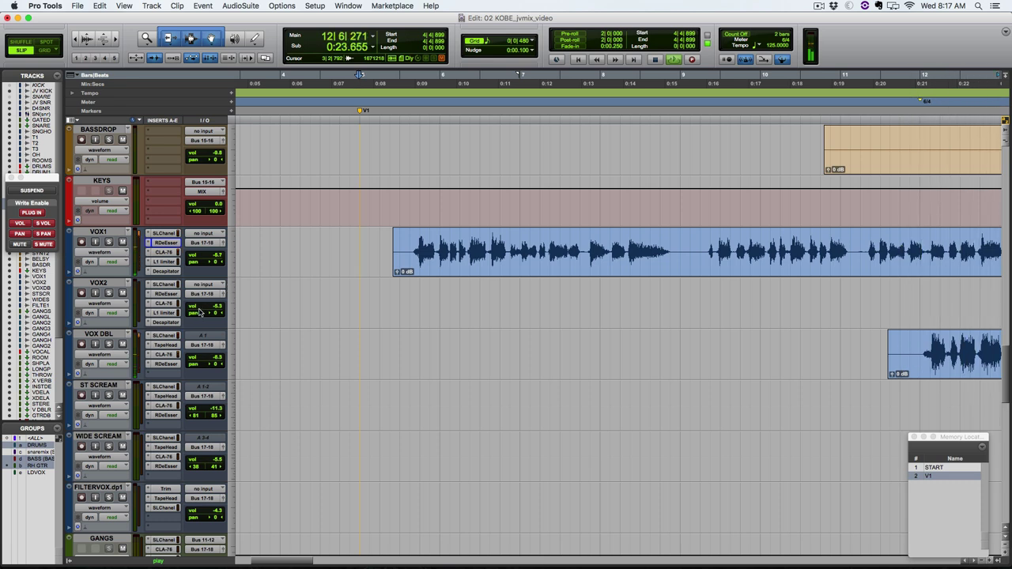
pyautogui.press('space')
pyautogui.keyDown('super'); pyautogui.click(161, 248); pyautogui.keyUp('super')
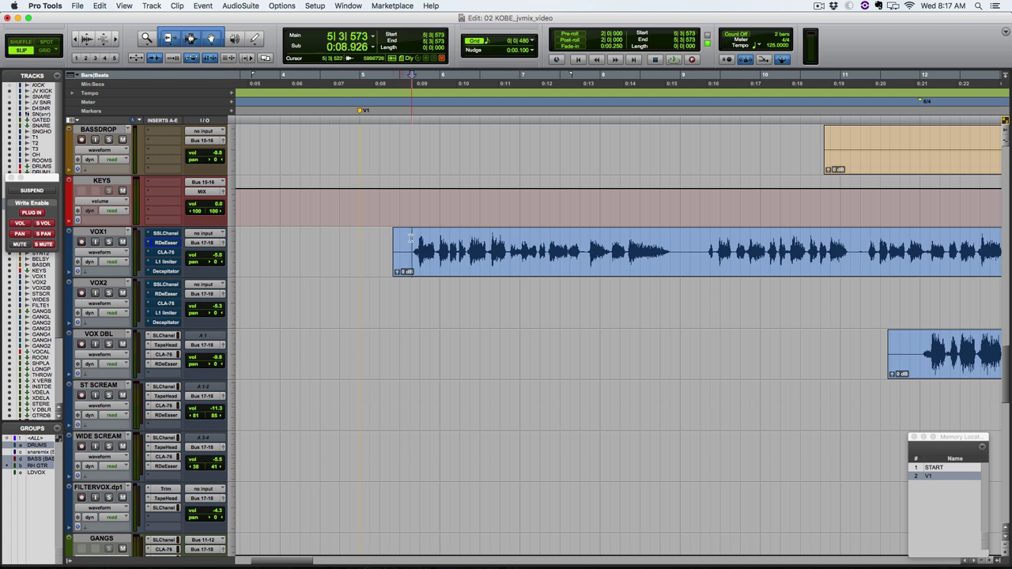
pyautogui.click(403, 241)
pyautogui.press('space')
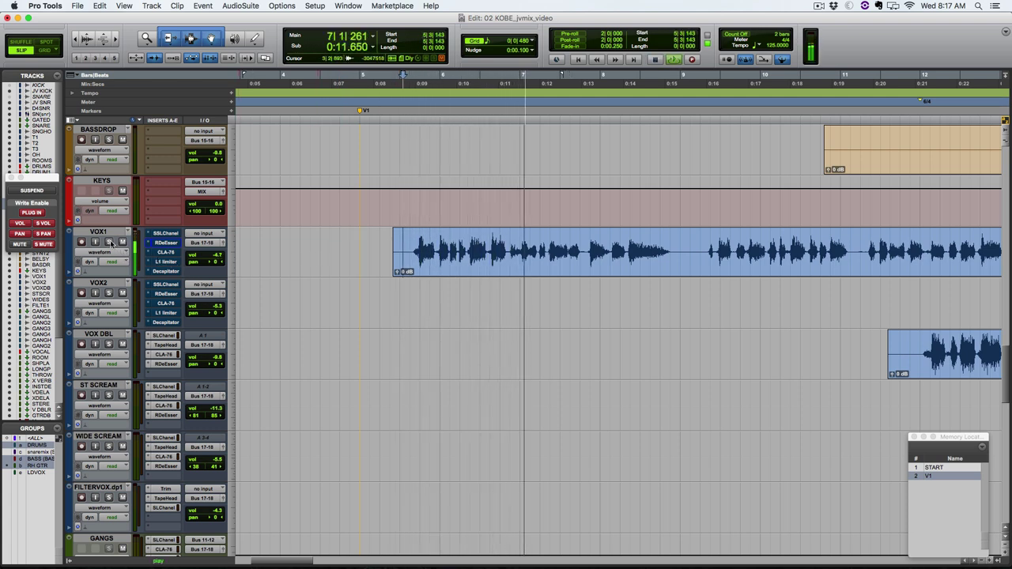
# - Solo VOX1, audition it, and select the opening phrase of the VOX1 clip
pyautogui.click(110, 242)
pyautogui.press('space')
pyautogui.press('space')
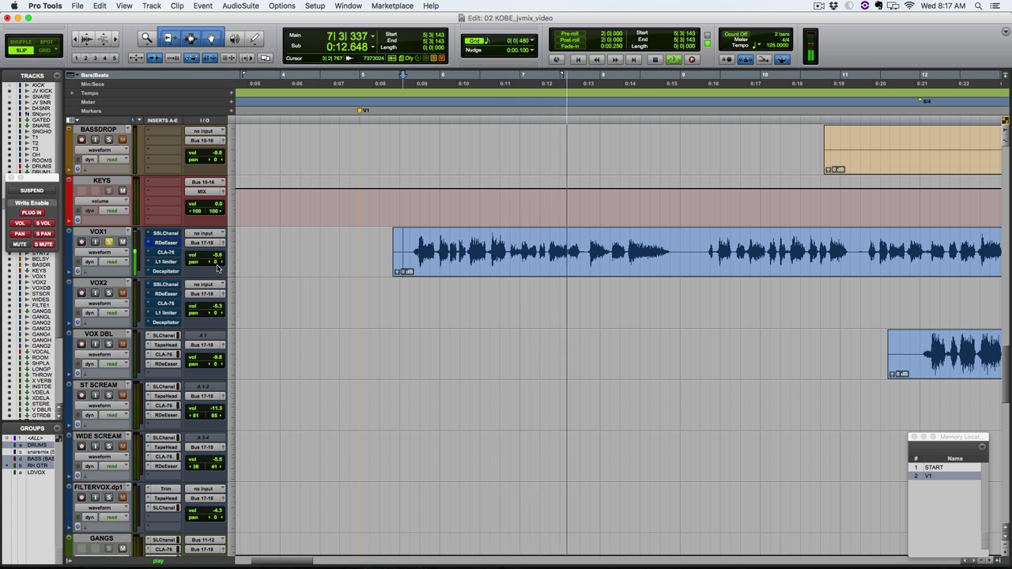
pyautogui.press('space')
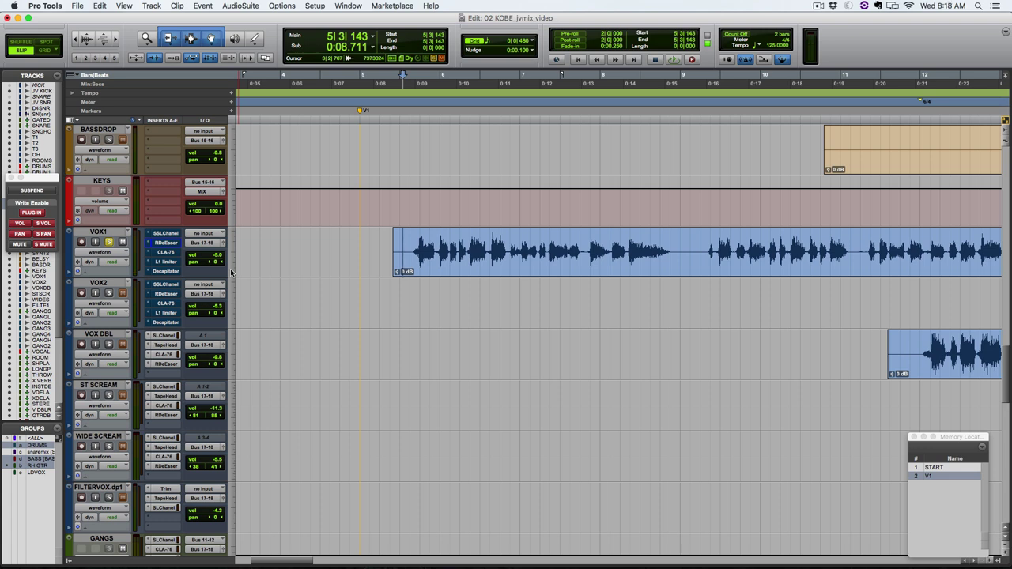
pyautogui.moveTo(411, 251); pyautogui.dragTo(624, 252)
# - Return the edit point to the phrase start and open VOX1's SSL E-Channel plug-in
pyautogui.click(624, 251)
pyautogui.click(413, 245)
pyautogui.click(165, 233)
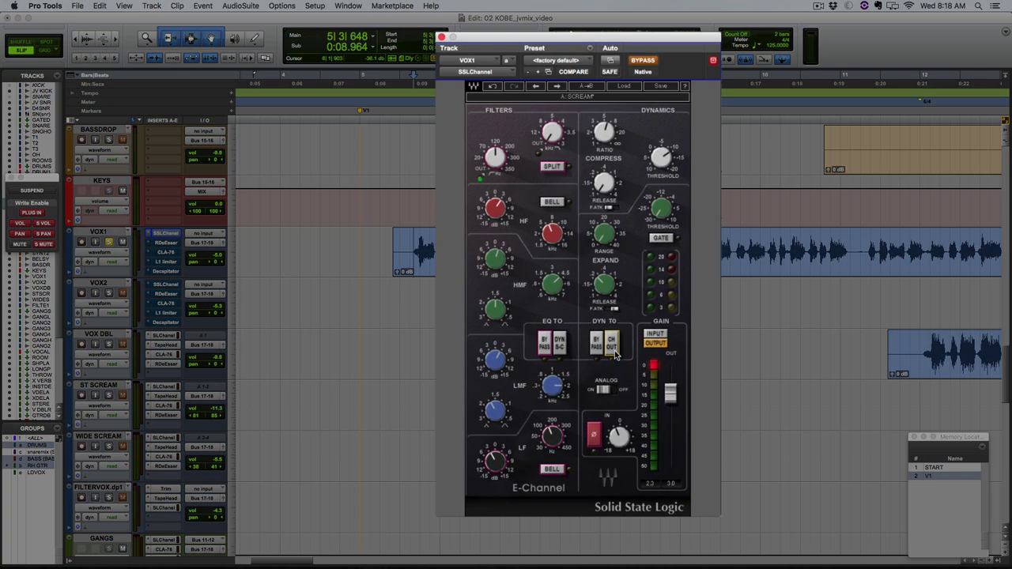
pyautogui.click(607, 343)
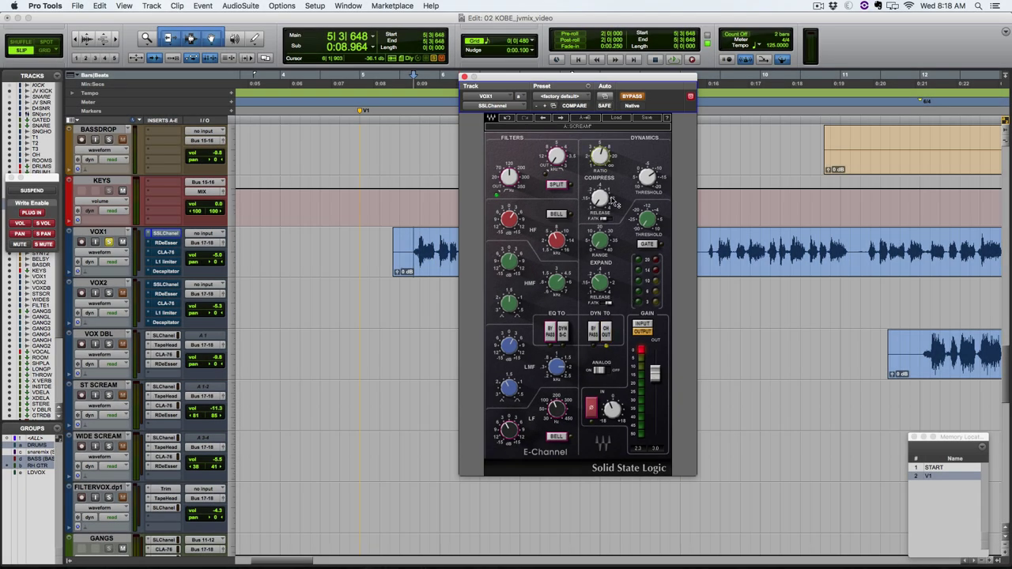
pyautogui.moveTo(614, 200)
pyautogui.moveTo(603, 161)
pyautogui.moveTo(603, 222)
# - During playback, compare the vocal with the E-Channel bypassed and active, leaving it active
pyautogui.press('space')
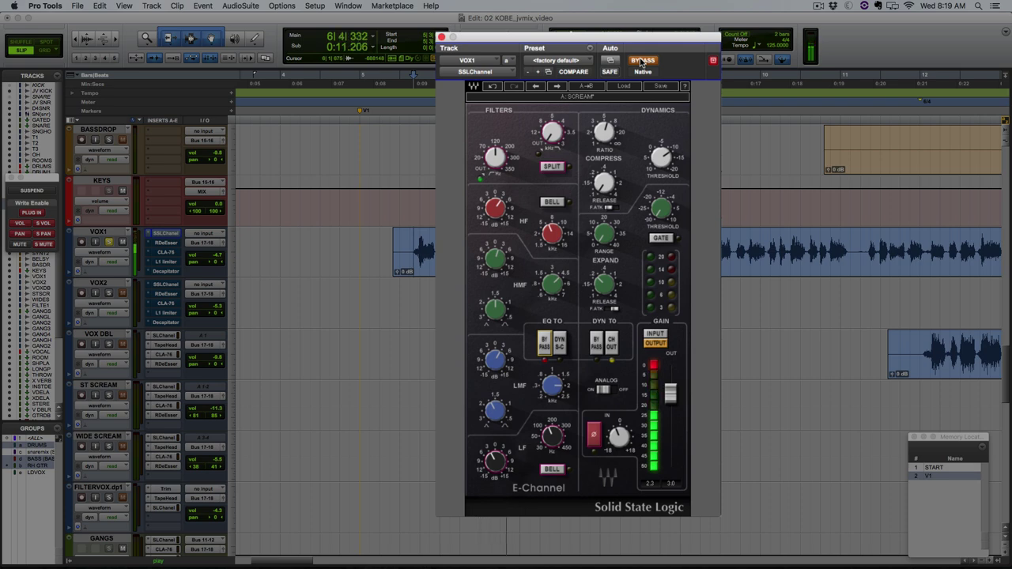
pyautogui.click(642, 61)
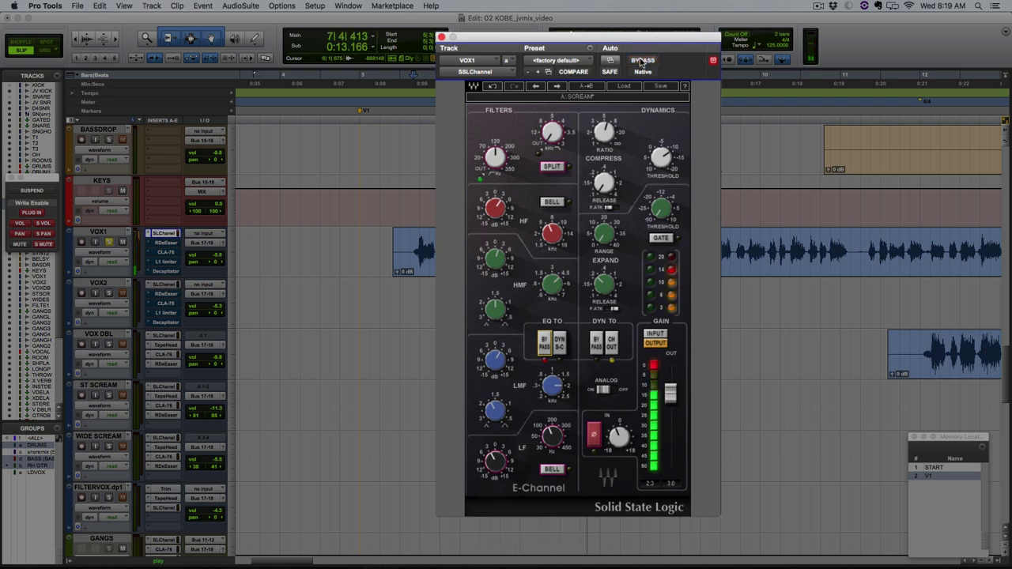
pyautogui.click(641, 62)
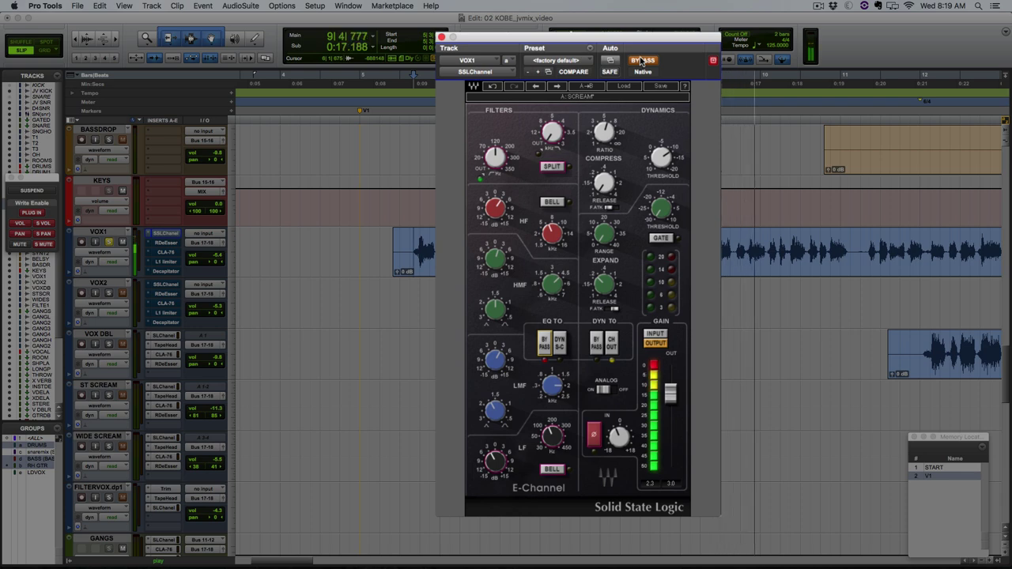
pyautogui.click(641, 61)
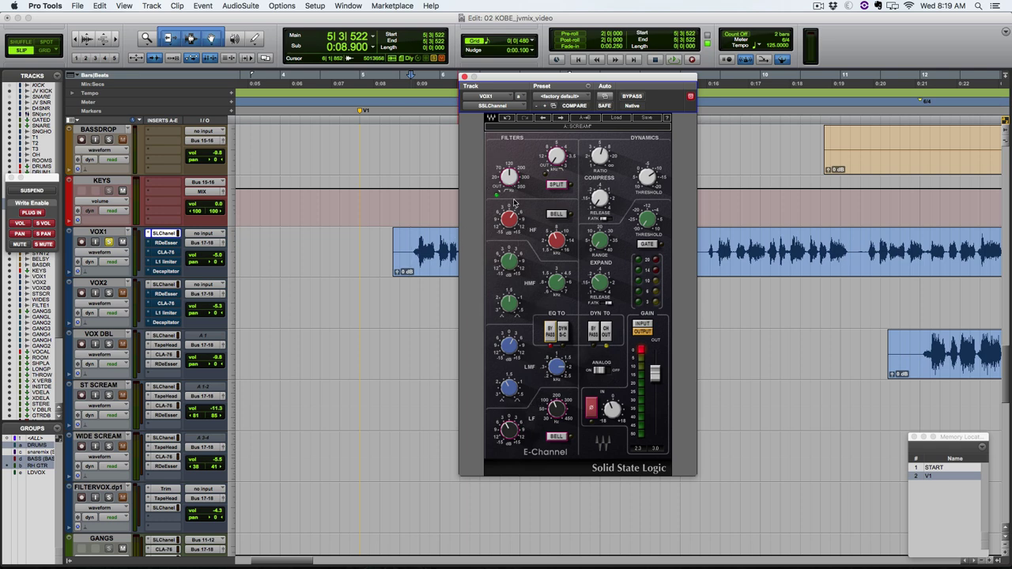
pyautogui.moveTo(511, 180)
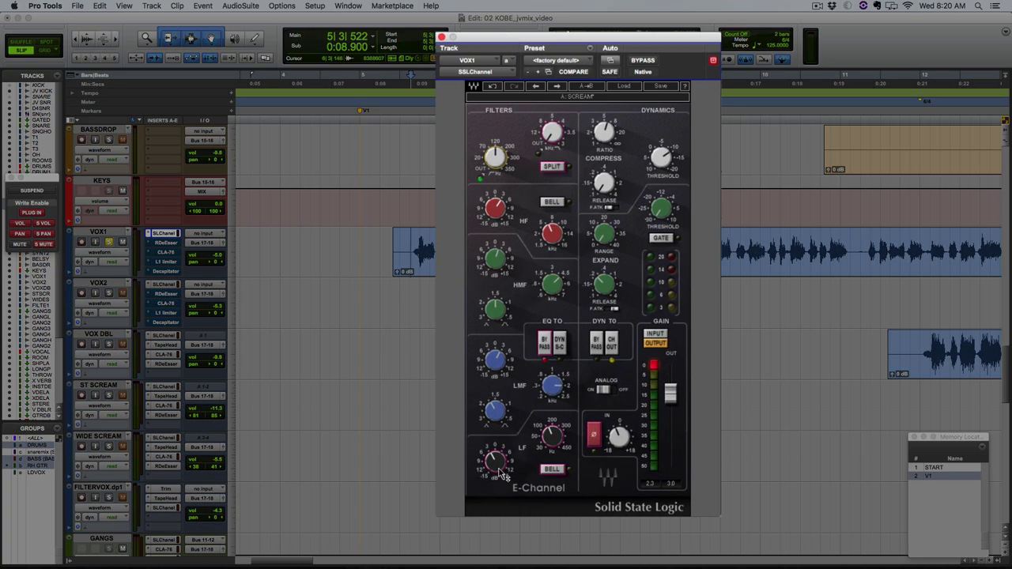
pyautogui.moveTo(511, 432)
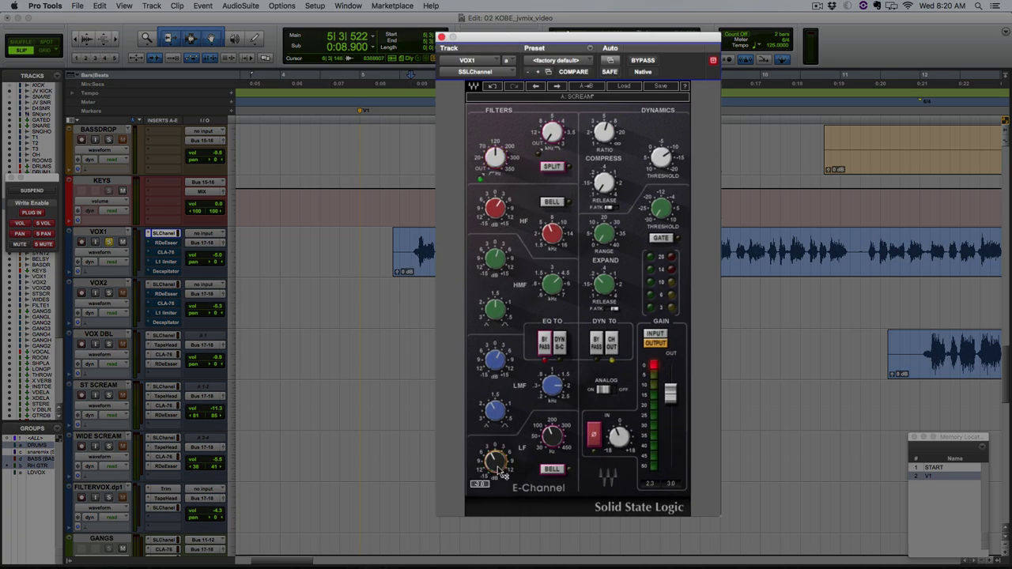
pyautogui.moveTo(555, 441)
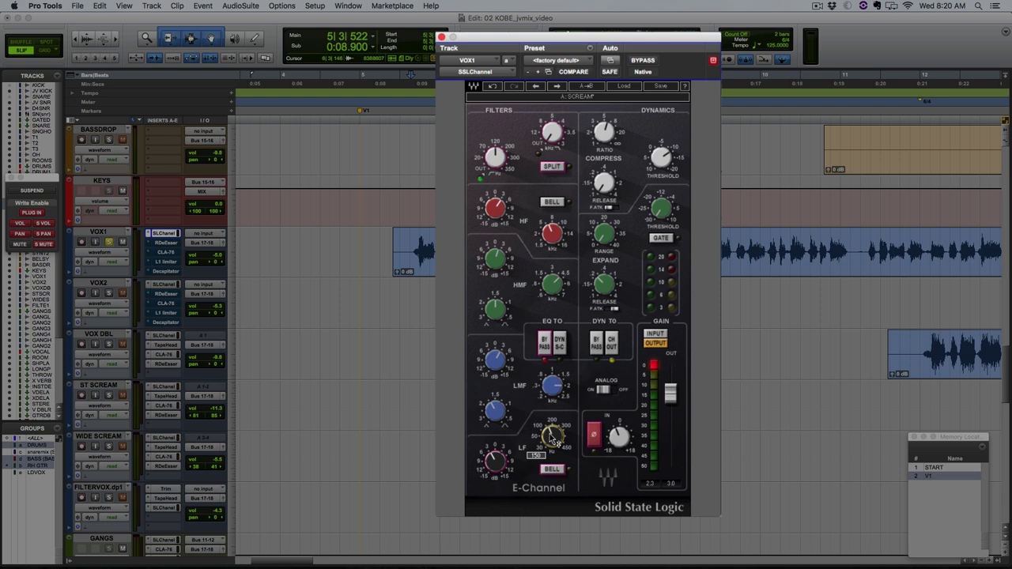
pyautogui.moveTo(559, 396)
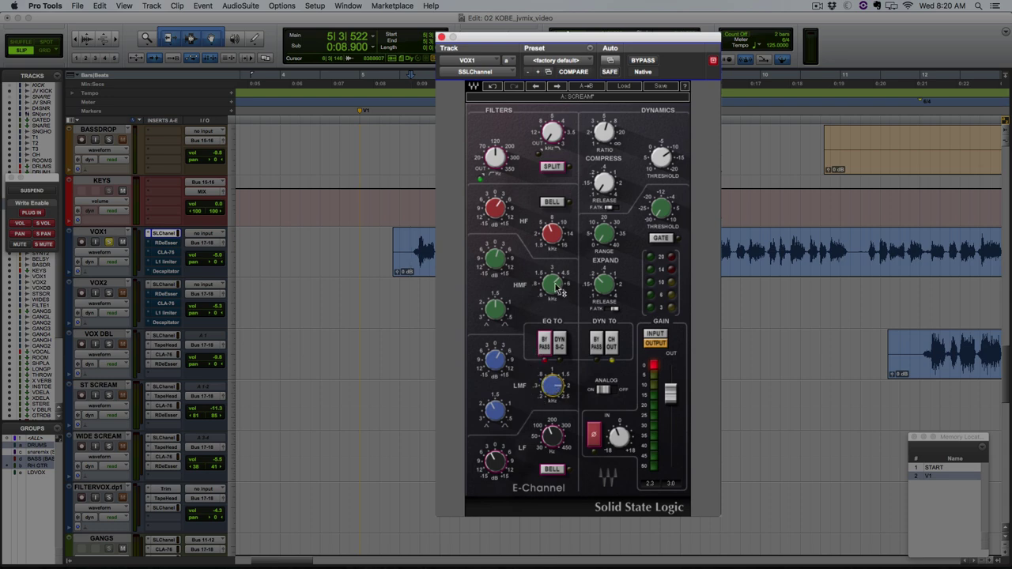
pyautogui.moveTo(499, 264)
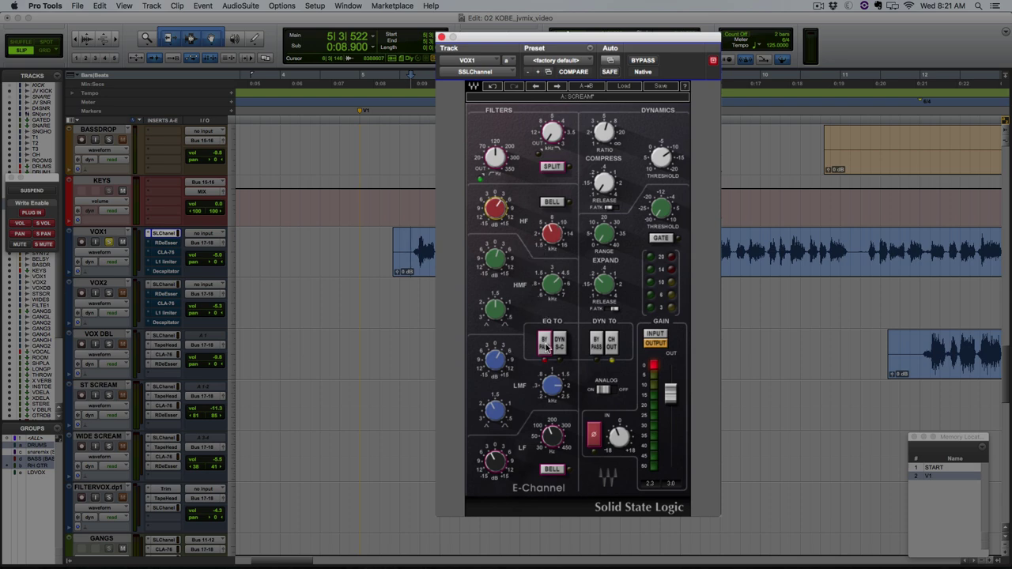
# - A/B the E-Channel's EQ and full bypass during playback, then bring up VOX1's Renaissance DeEsser
pyautogui.press('space')
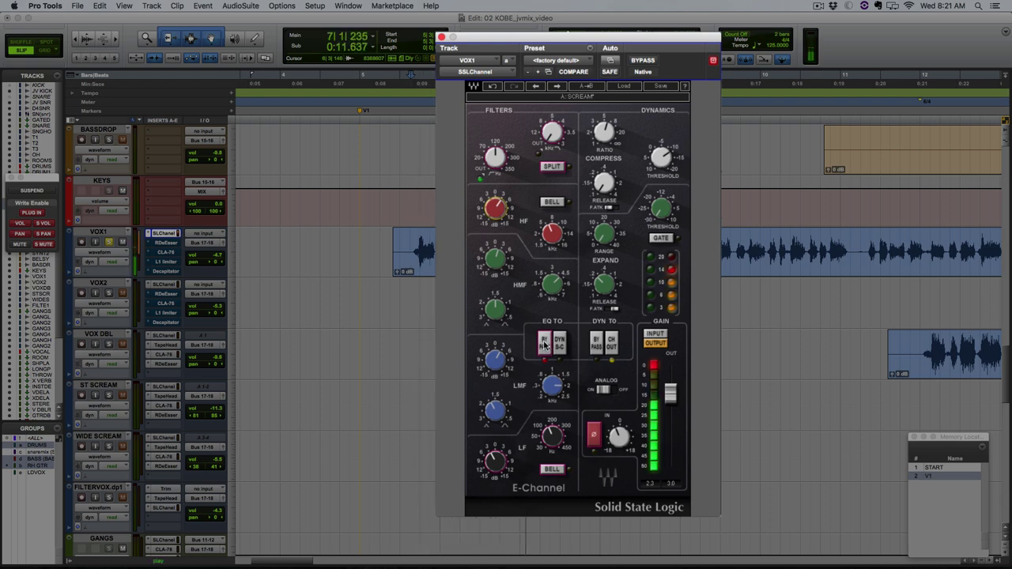
pyautogui.click(544, 344)
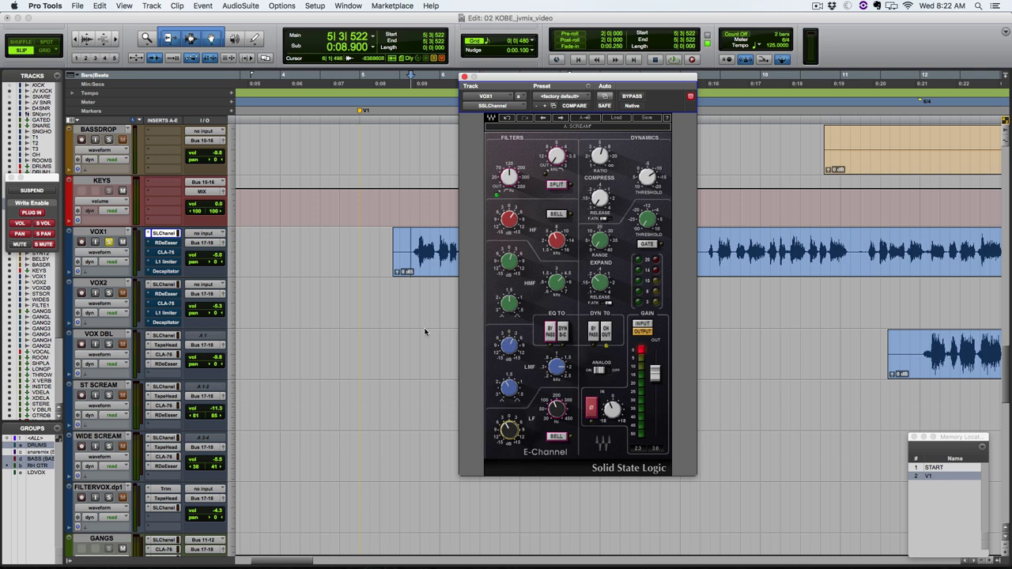
pyautogui.click(632, 96)
pyautogui.press('space')
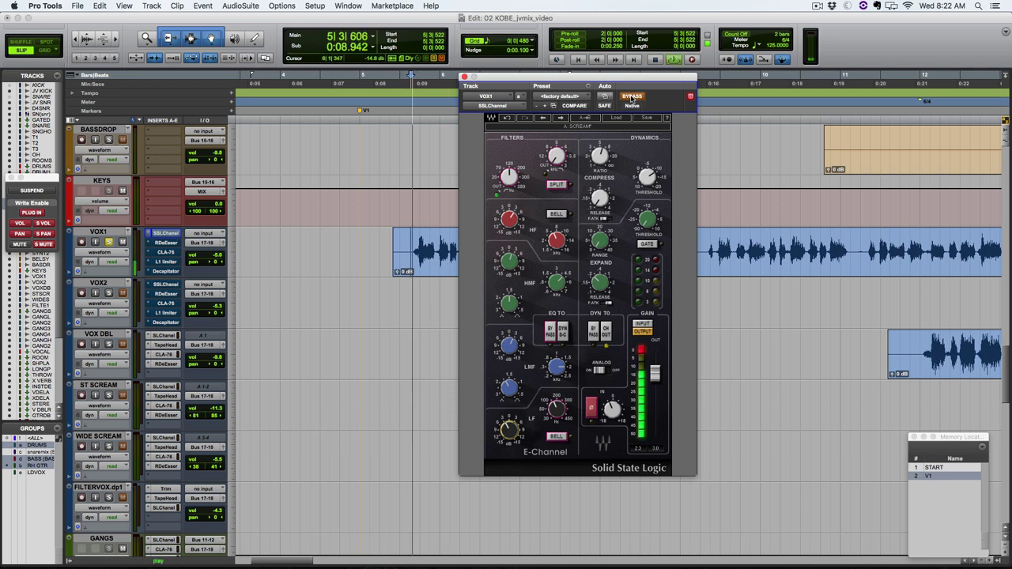
pyautogui.click(632, 96)
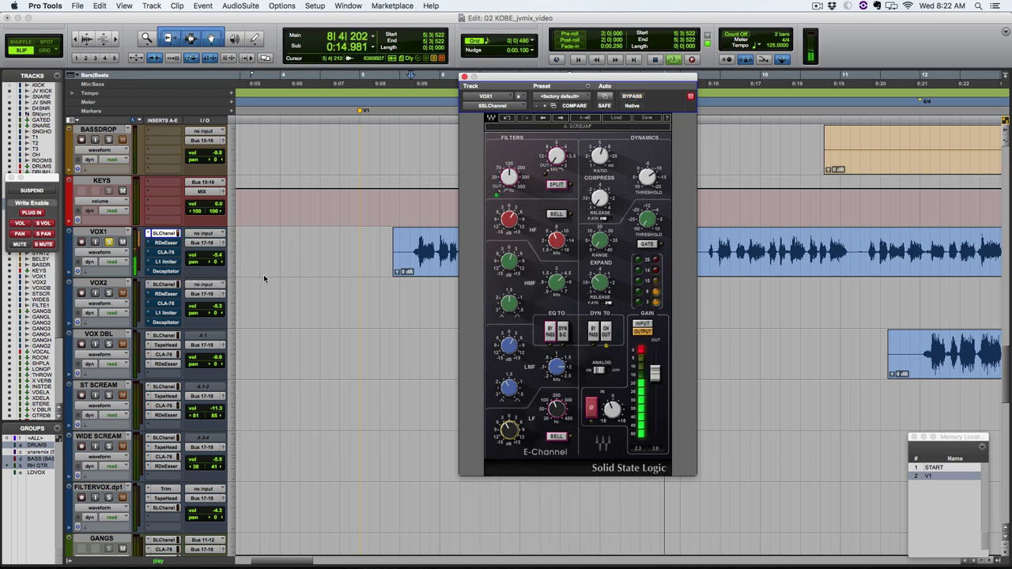
pyautogui.press('space')
pyautogui.click(166, 243)
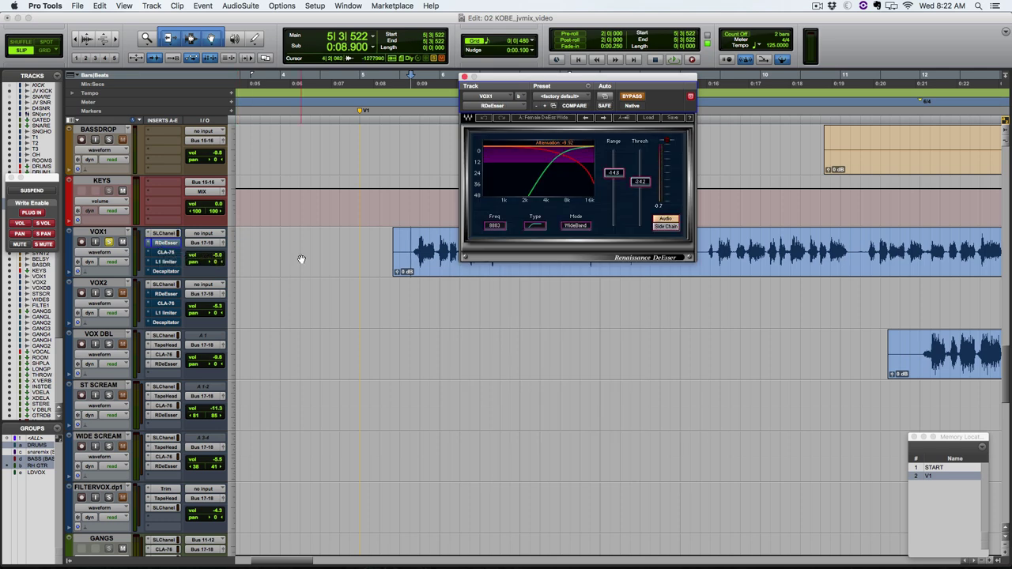
# - Turn VOX1's de-esser on while the vocal plays, then close its settings window
pyautogui.press('super+bracketleft')
pyautogui.press('super+bracketleft')
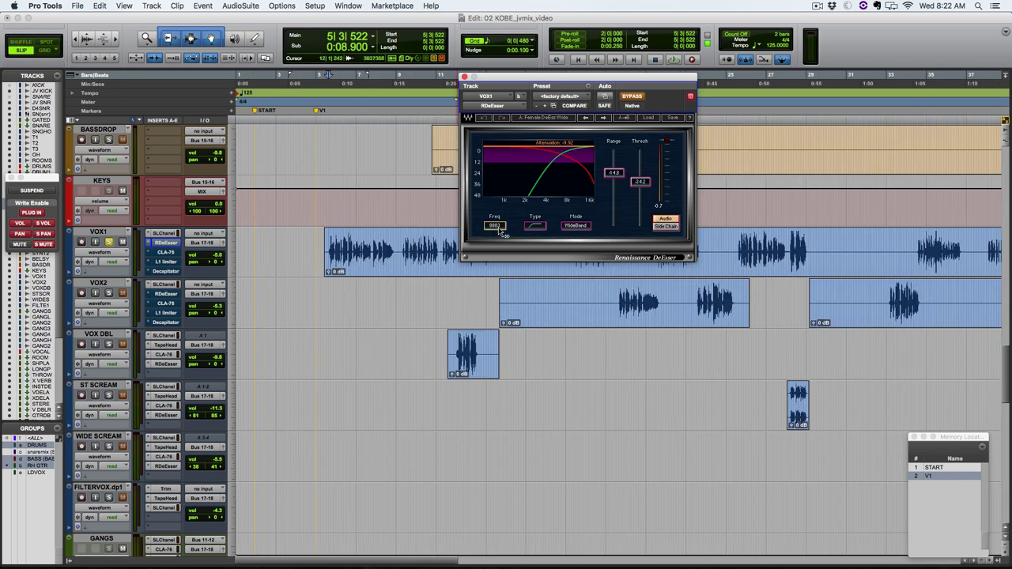
pyautogui.press('super+bracketright')
pyautogui.press('super+bracketright')
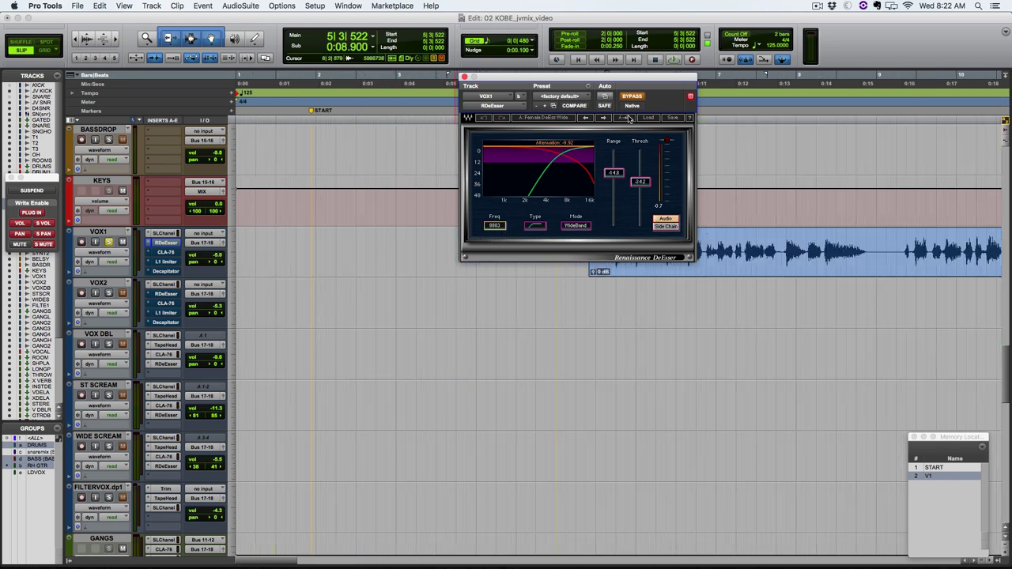
pyautogui.scroll(1, 630, 98)
pyautogui.press('space')
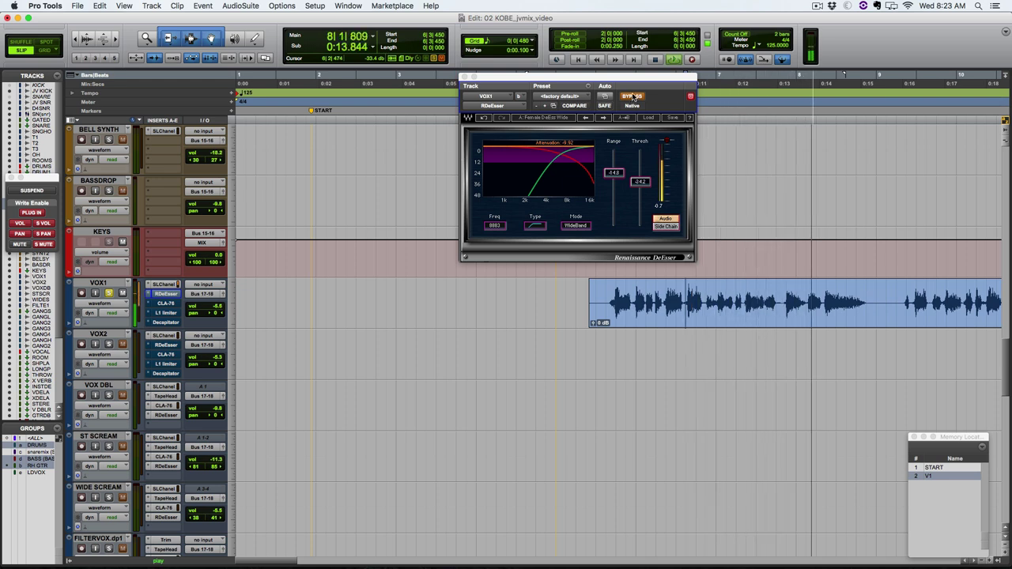
pyautogui.click(633, 97)
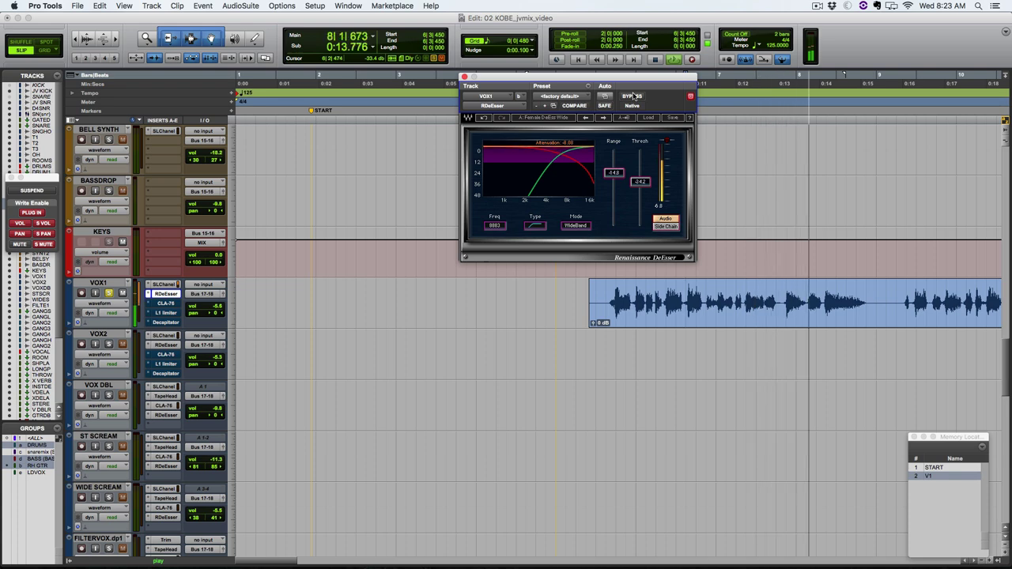
pyautogui.press('space')
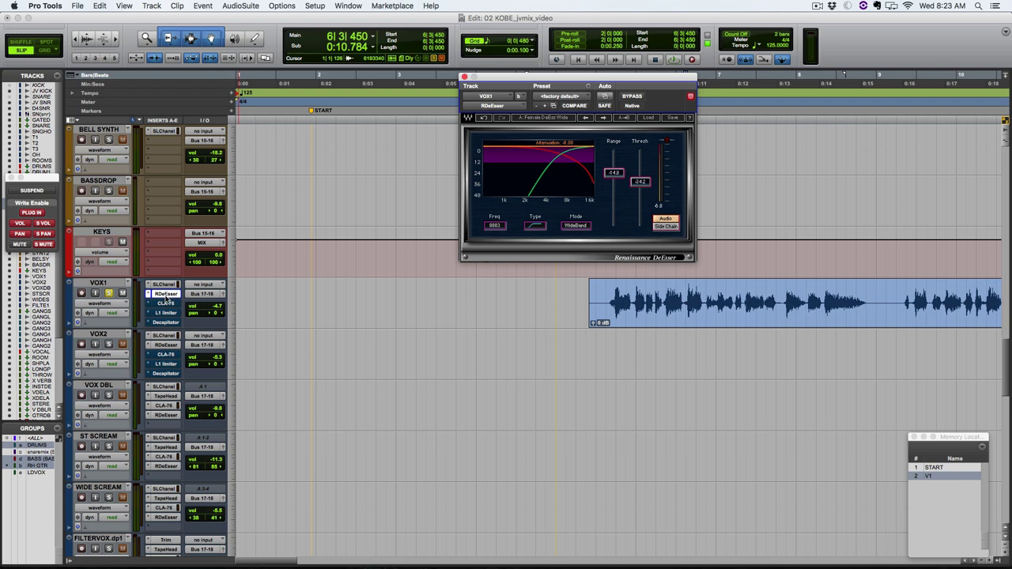
pyautogui.click(166, 295)
# - Open VOX1's CLA-76 compressor and scroll the timeline right to the V1 marker
pyautogui.click(167, 305)
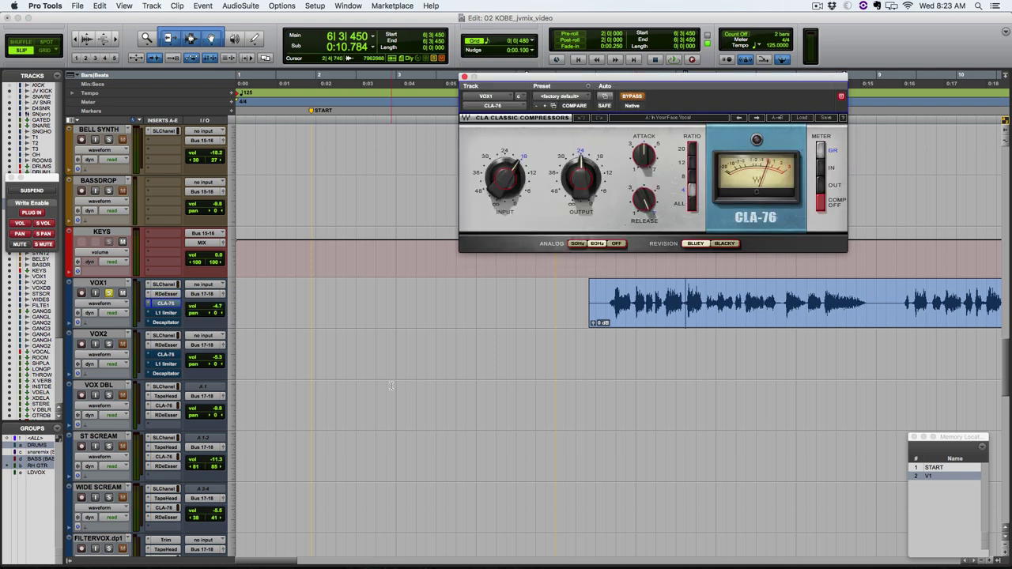
pyautogui.hscroll(3, 428, 342)
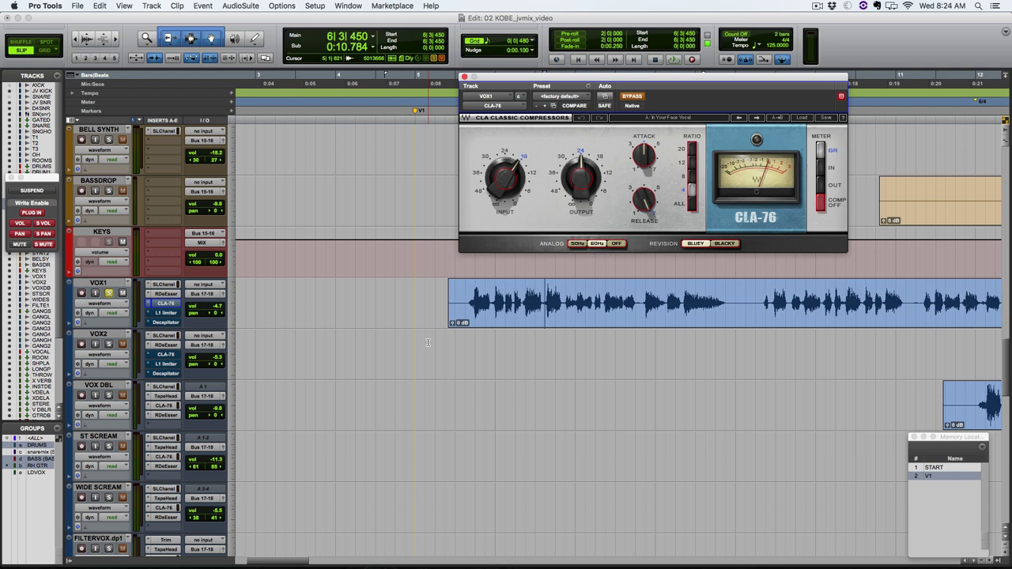
pyautogui.click(454, 315)
pyautogui.press('space')
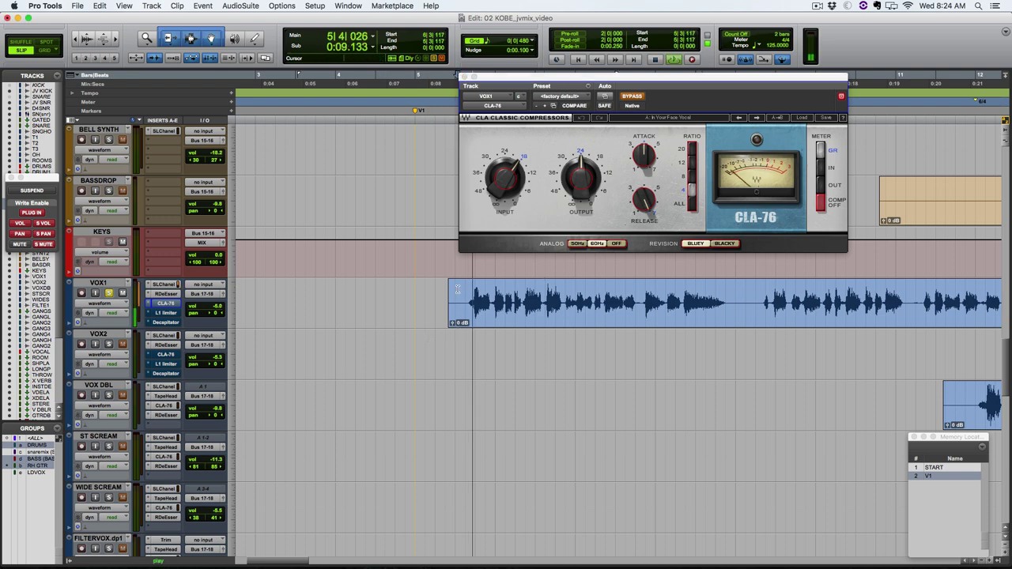
pyautogui.click(627, 96)
pyautogui.press('space')
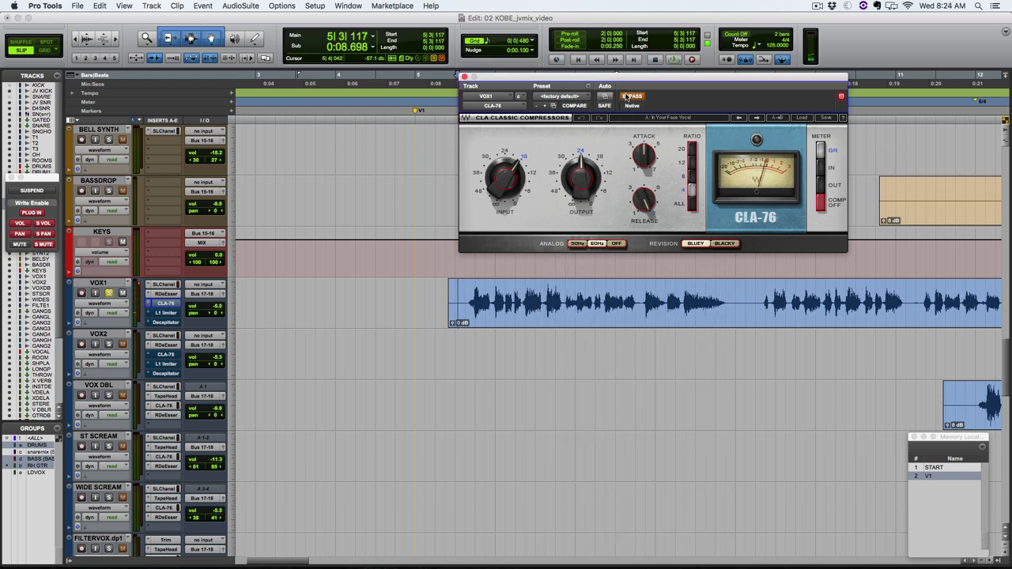
pyautogui.press('space')
pyautogui.click(628, 96)
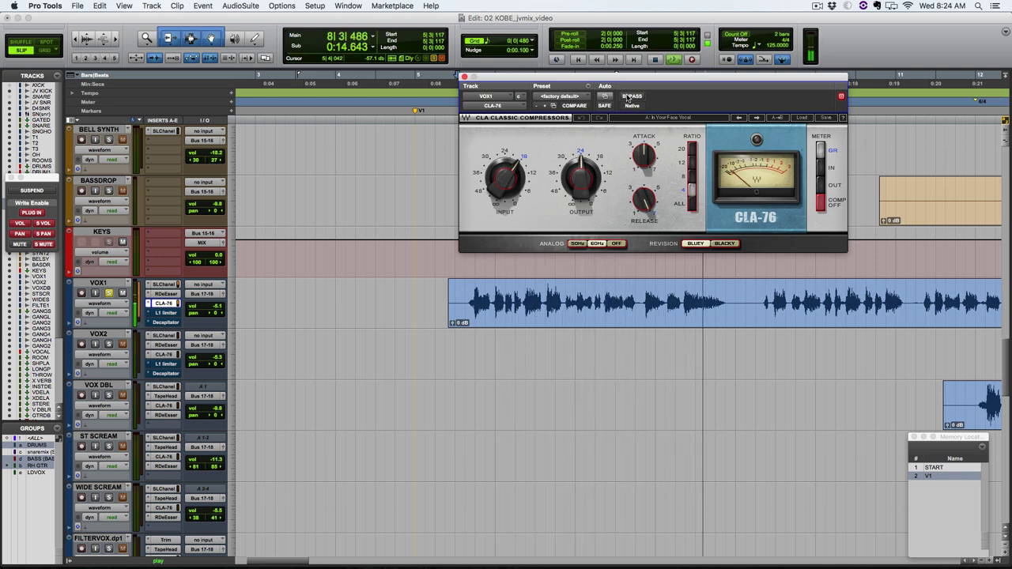
pyautogui.press('space')
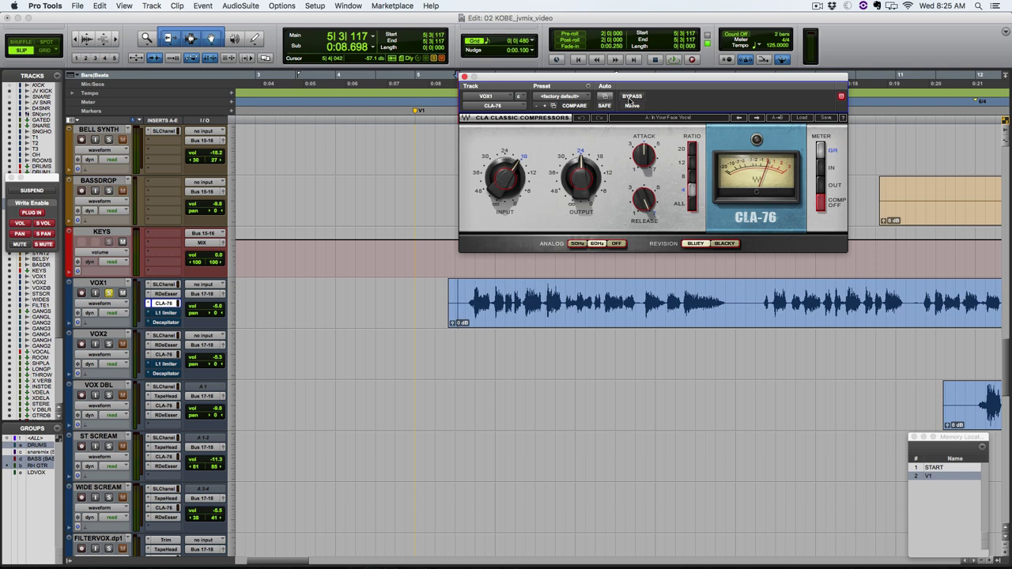
pyautogui.click(630, 97)
pyautogui.press('space')
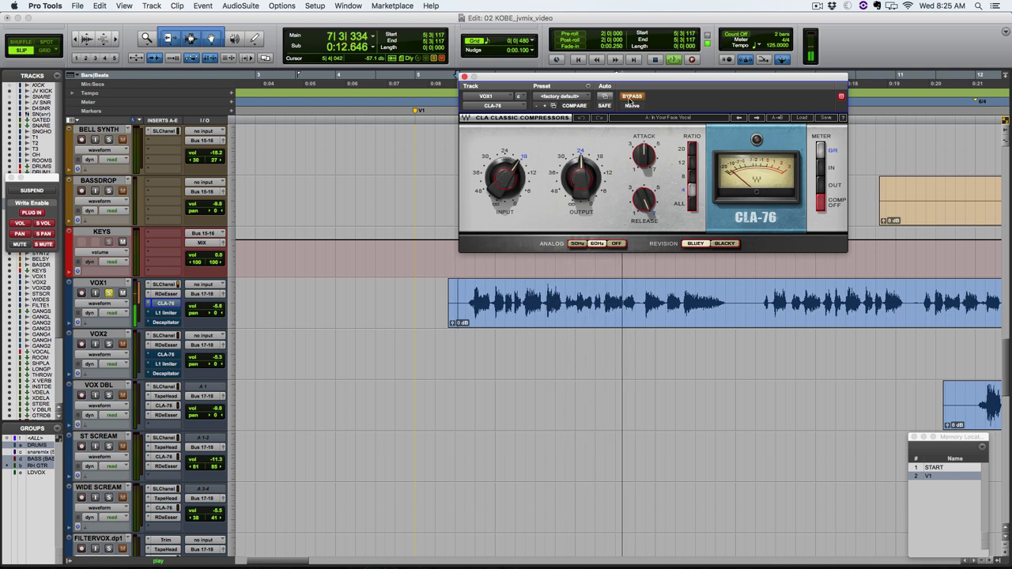
pyautogui.click(630, 96)
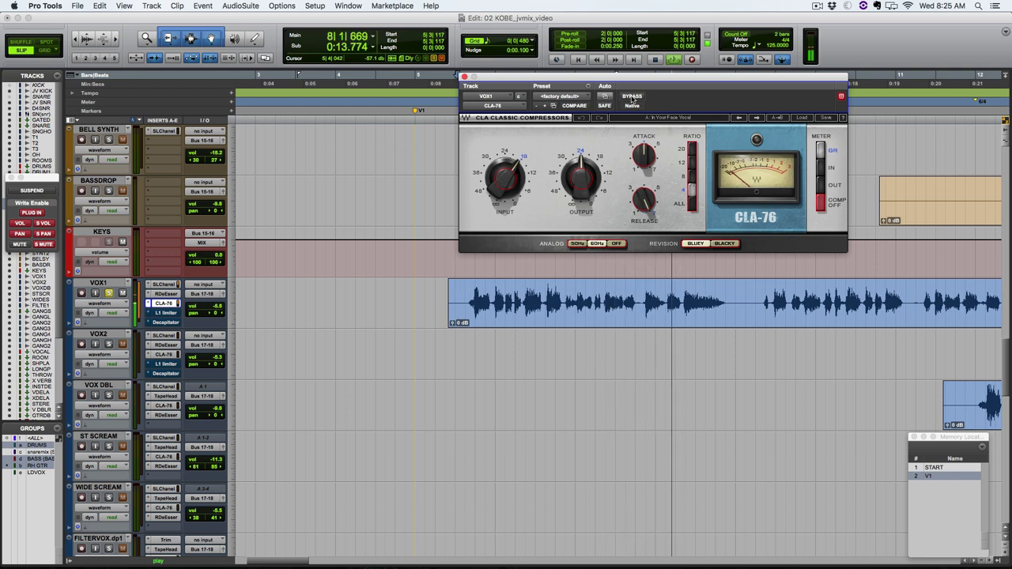
pyautogui.press('space')
pyautogui.moveTo(636, 287); pyautogui.dragTo(649, 286)
pyautogui.press('space')
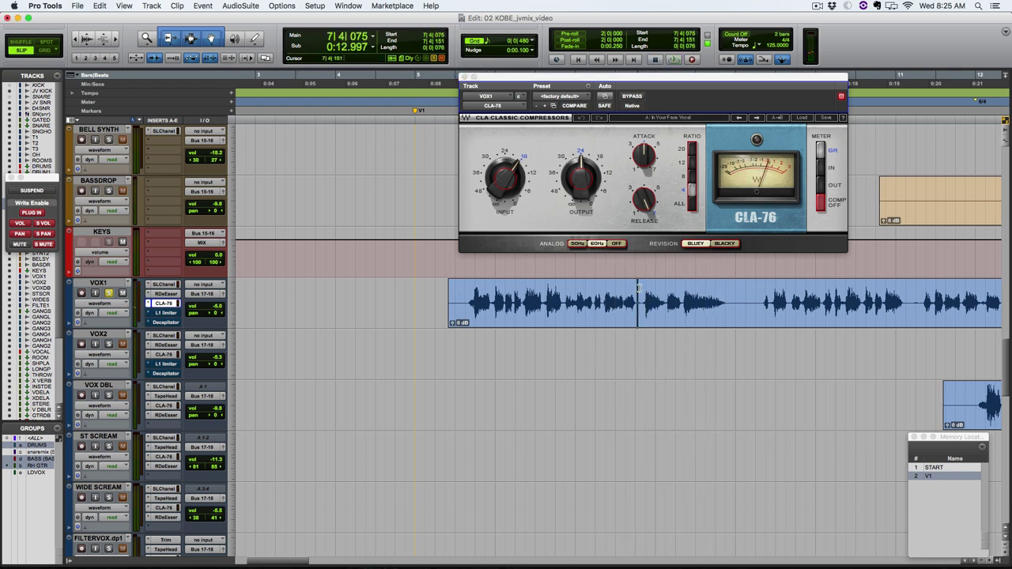
pyautogui.moveTo(635, 288); pyautogui.dragTo(646, 288)
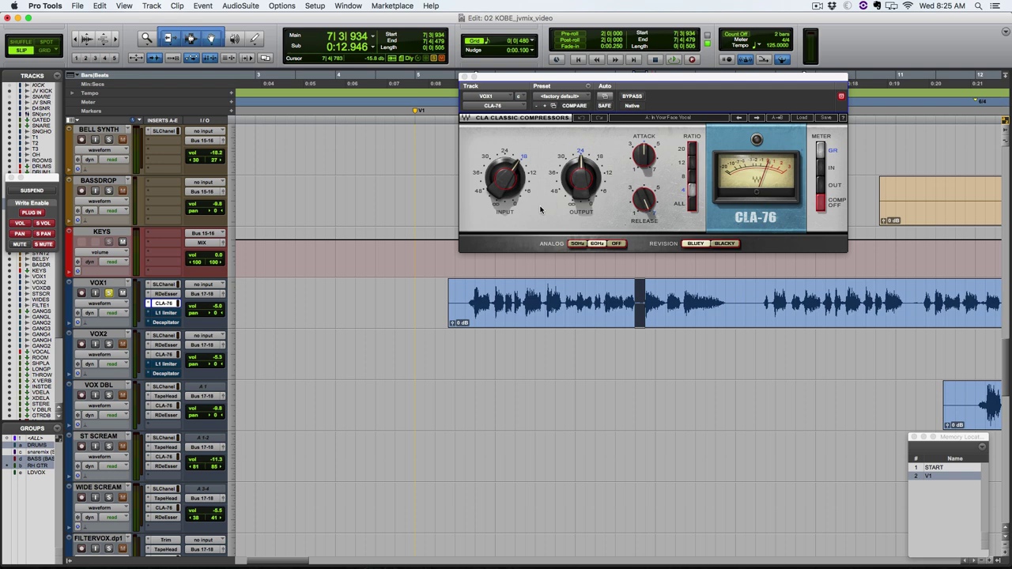
pyautogui.moveTo(510, 182)
pyautogui.moveTo(631, 292); pyautogui.dragTo(651, 293)
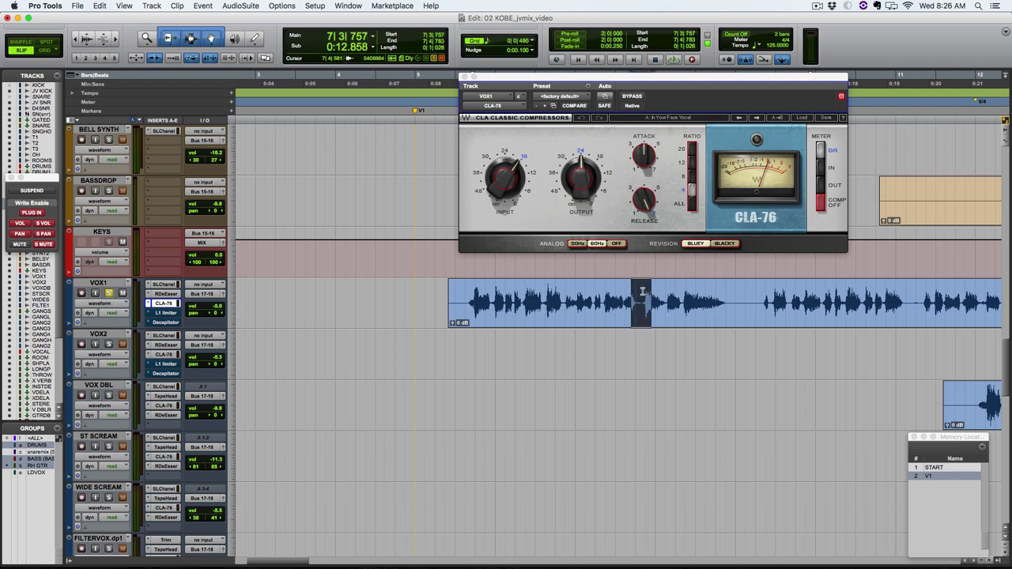
pyautogui.click(598, 291)
pyautogui.press('space')
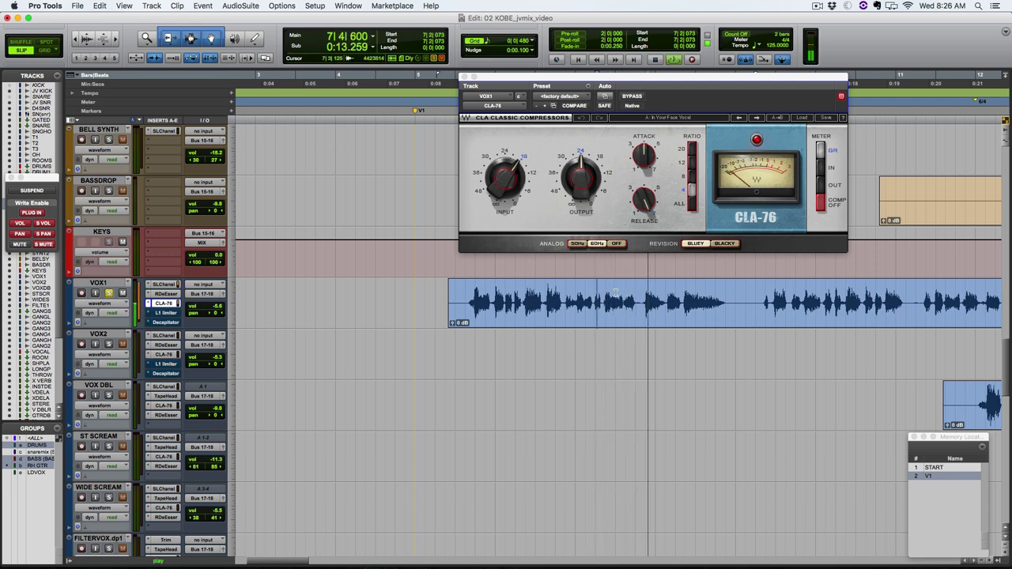
pyautogui.click(628, 97)
pyautogui.press('space')
pyautogui.press('space')
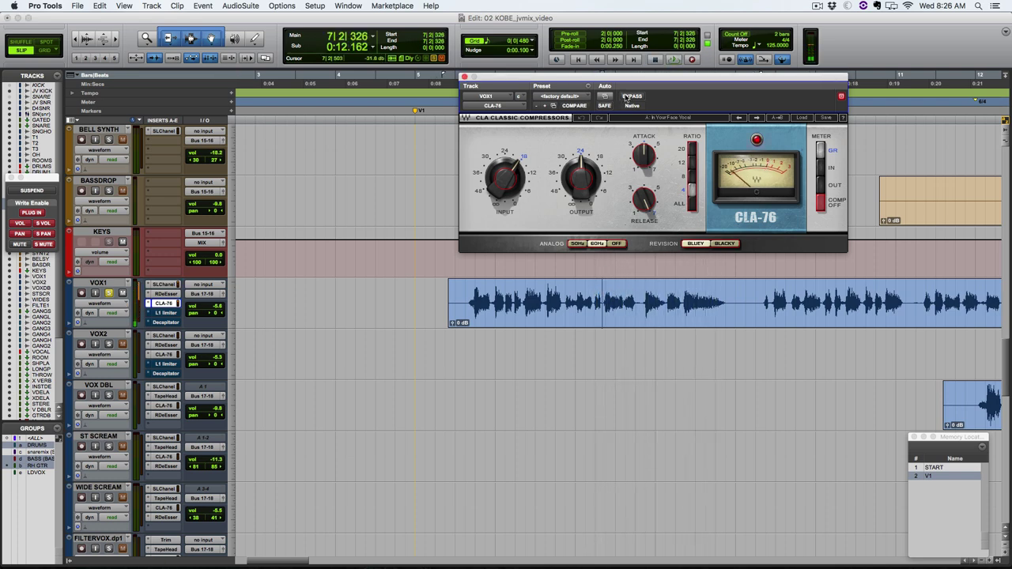
pyautogui.click(629, 97)
pyautogui.press('space')
pyautogui.press('space')
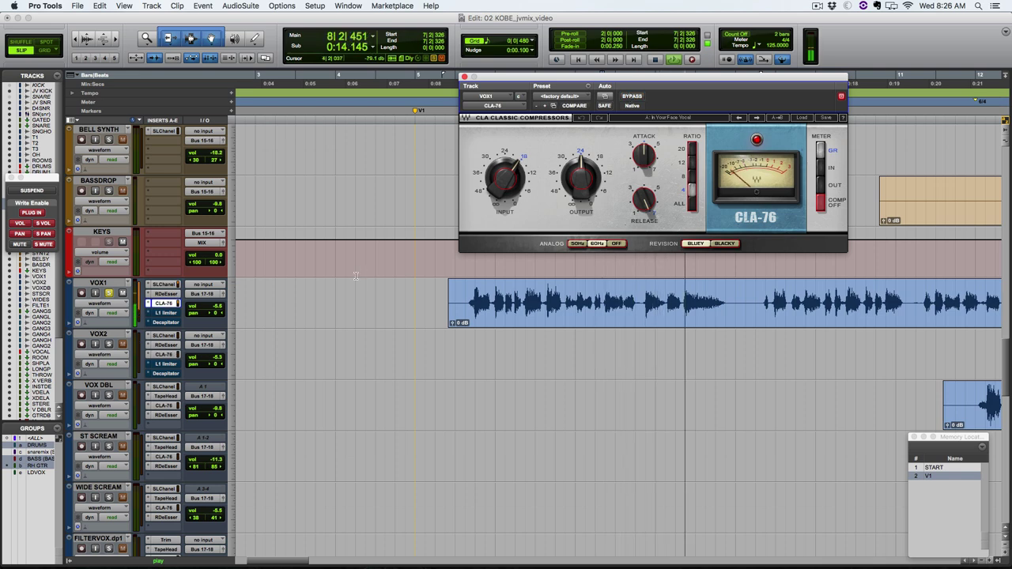
pyautogui.press('space')
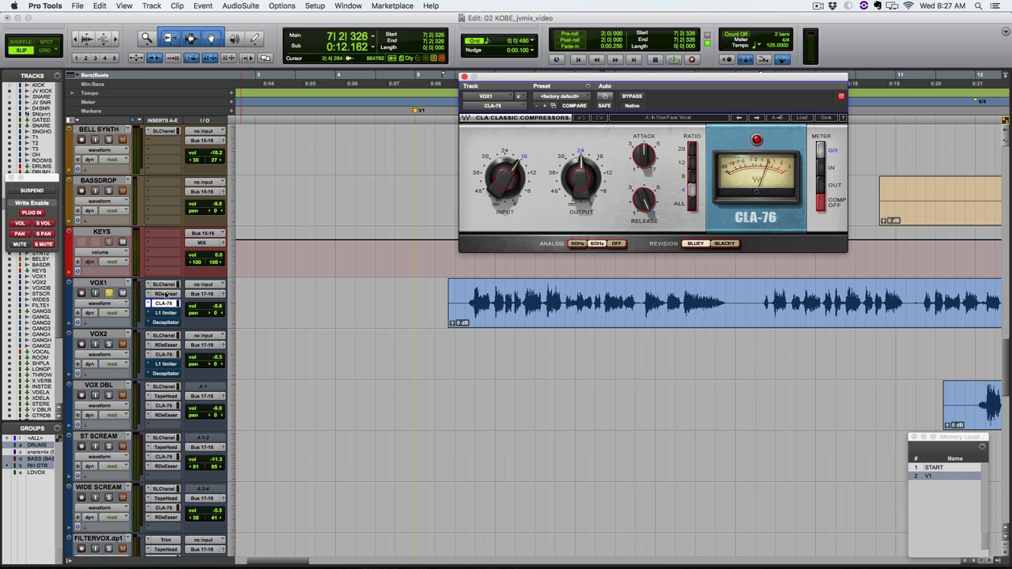
# - Switch the plugin window between VOX1's SSL channel strip and CLA-76 compressor settings
pyautogui.click(165, 286)
pyautogui.click(165, 303)
pyautogui.click(165, 286)
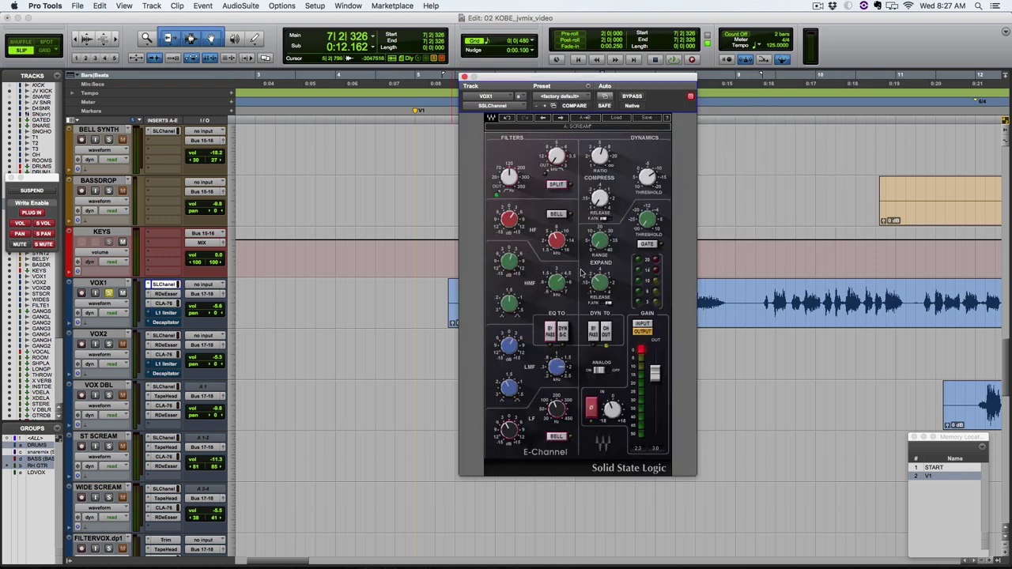
pyautogui.click(169, 305)
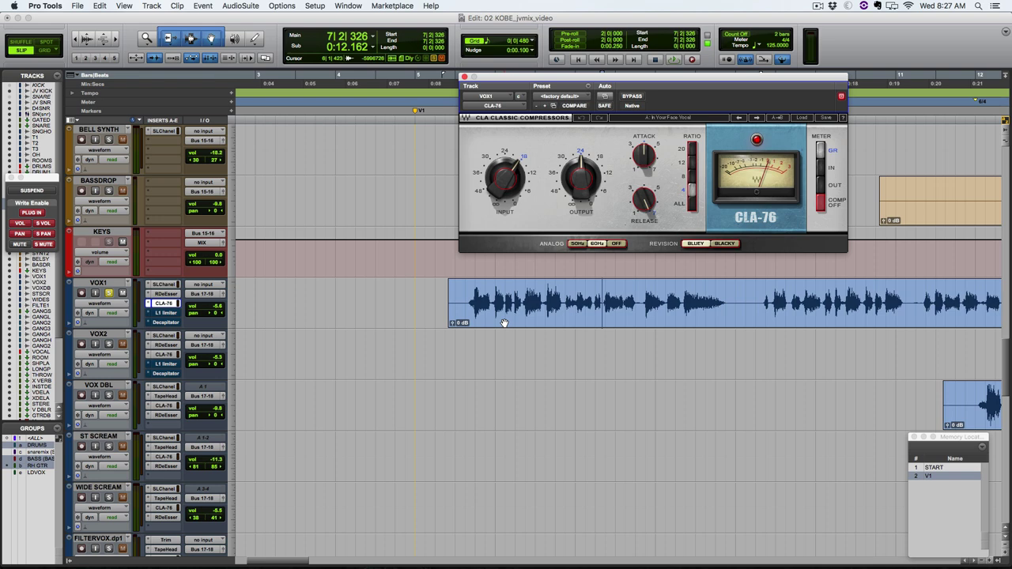
# - Play from the V1 marker to audition the CLA-76, then close its settings
pyautogui.press('KP_Decimal')
pyautogui.press('KP_2')
pyautogui.press('KP_Decimal')
pyautogui.press('space')
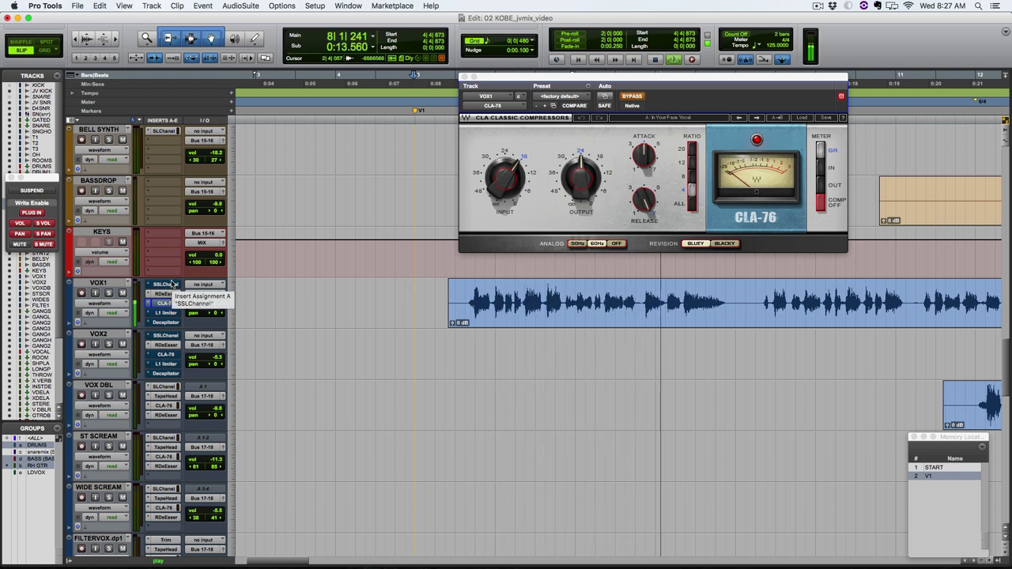
pyautogui.press('space')
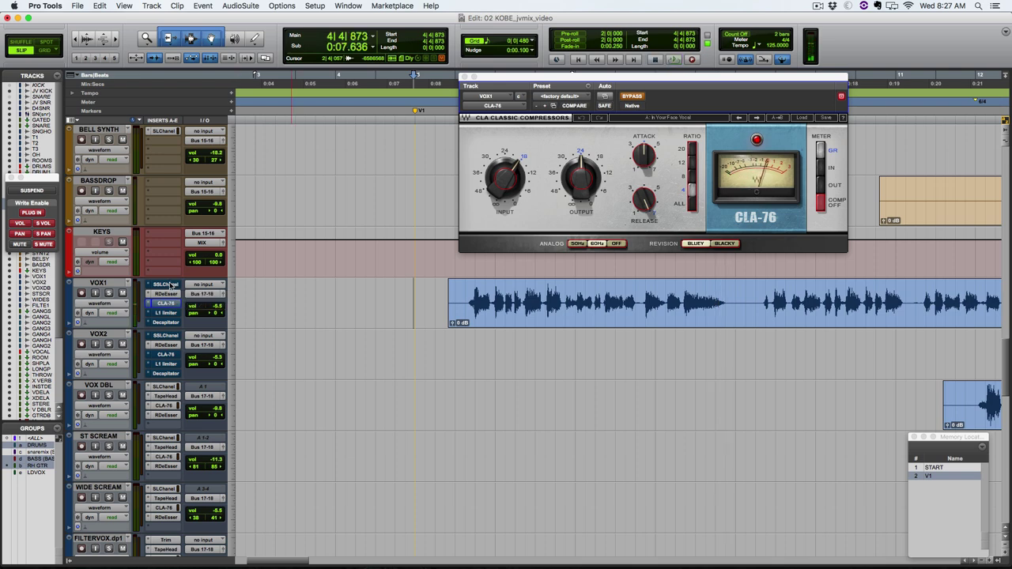
pyautogui.press('space')
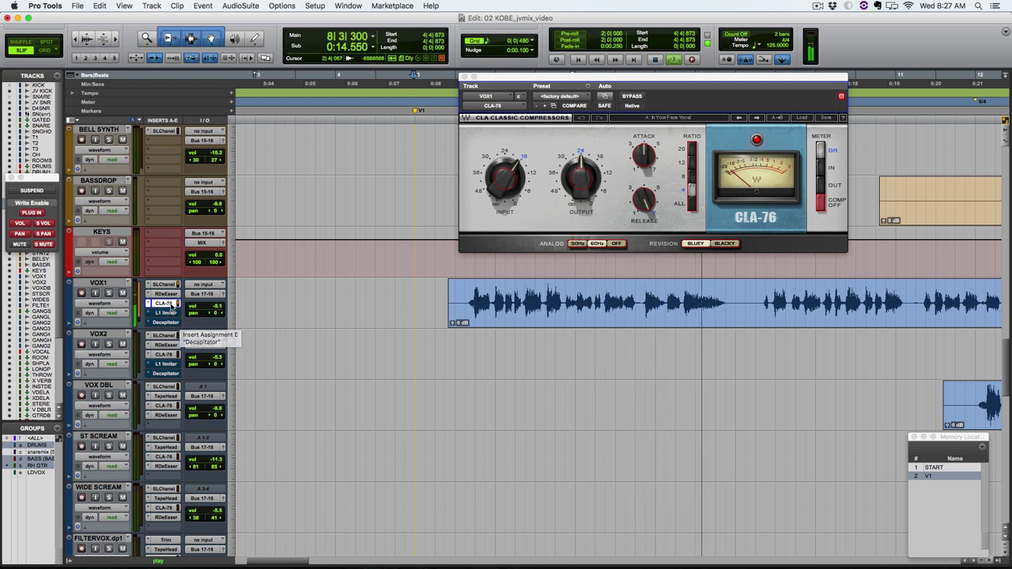
pyautogui.click(164, 303)
pyautogui.press('space')
# - Open VOX1's L1 limiter, compare the CLA-76 and SSL settings, then close the window
pyautogui.click(165, 313)
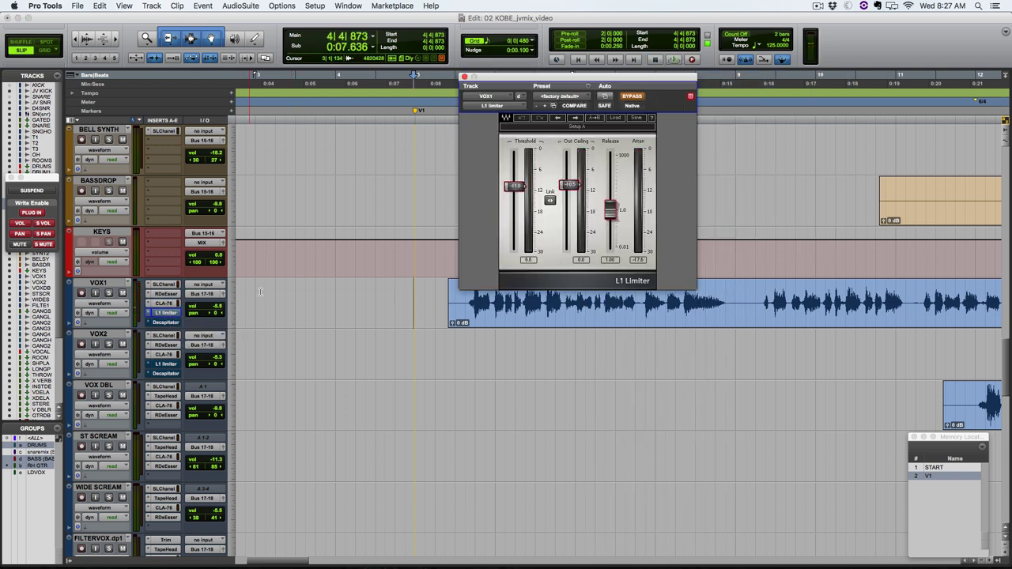
pyautogui.click(165, 304)
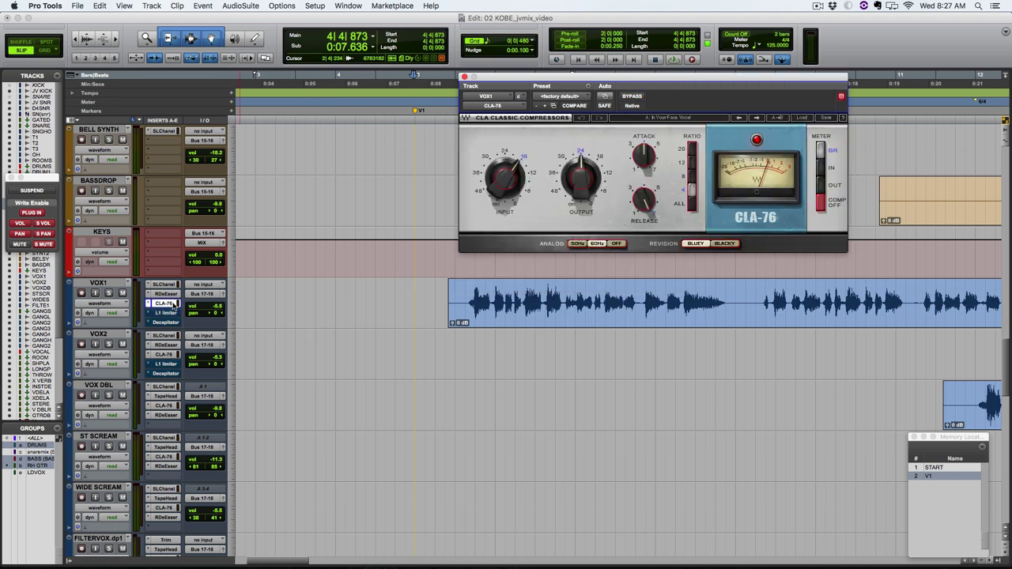
pyautogui.click(168, 284)
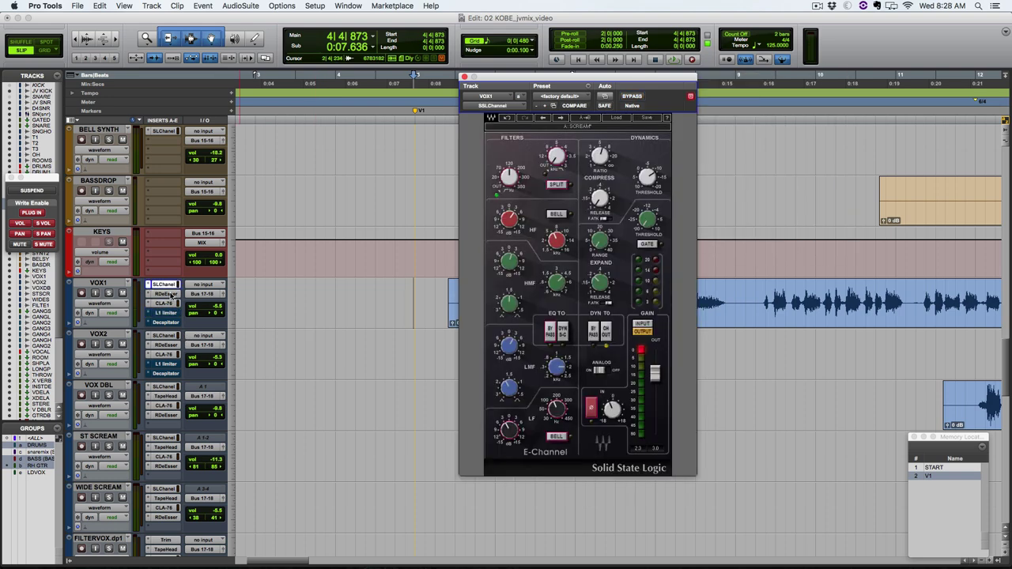
pyautogui.click(164, 303)
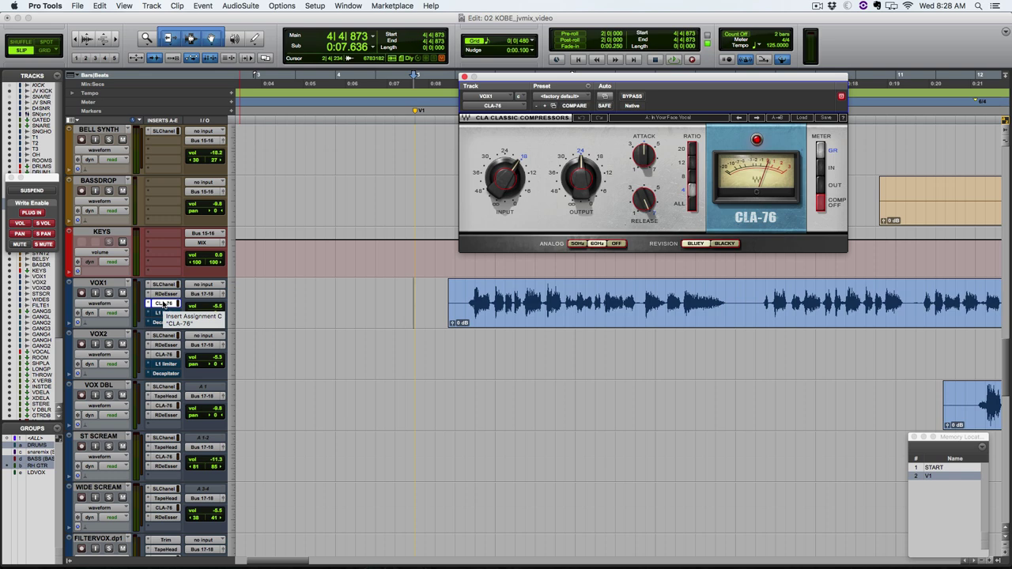
pyautogui.click(163, 285)
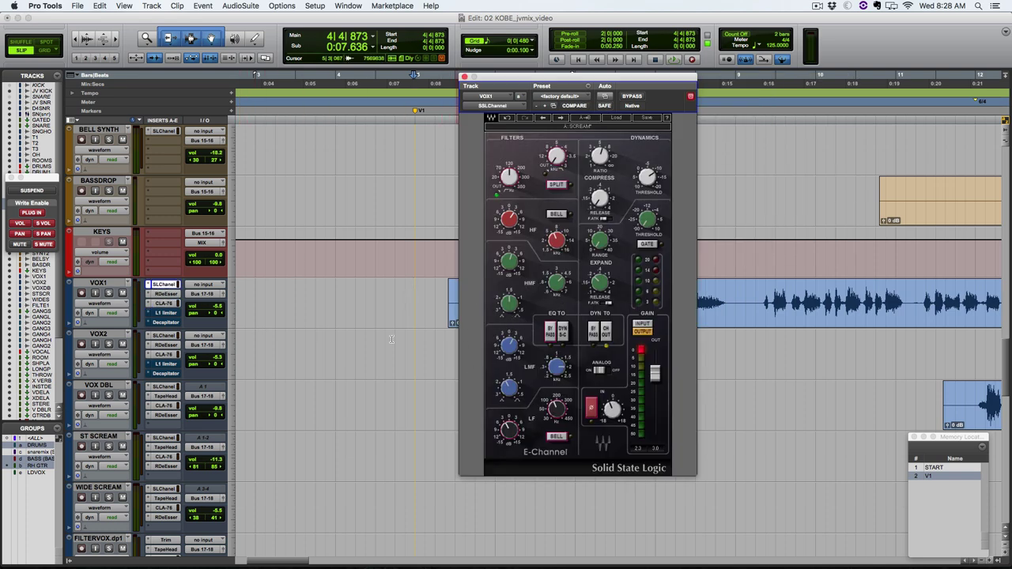
pyautogui.click(163, 284)
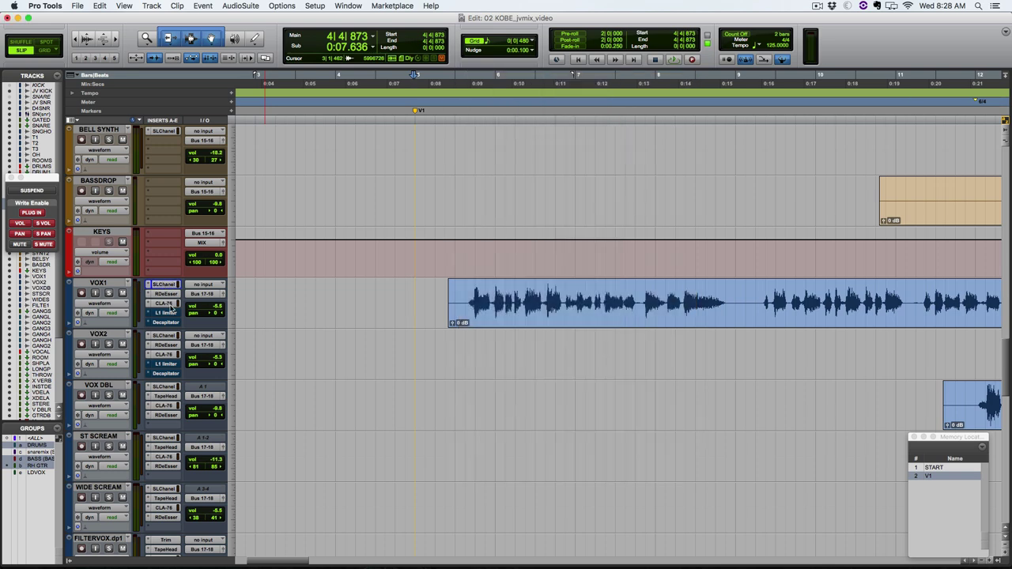
# - Open VOX1's L1 Limiter and take it out of bypass while the vocal plays
pyautogui.click(164, 312)
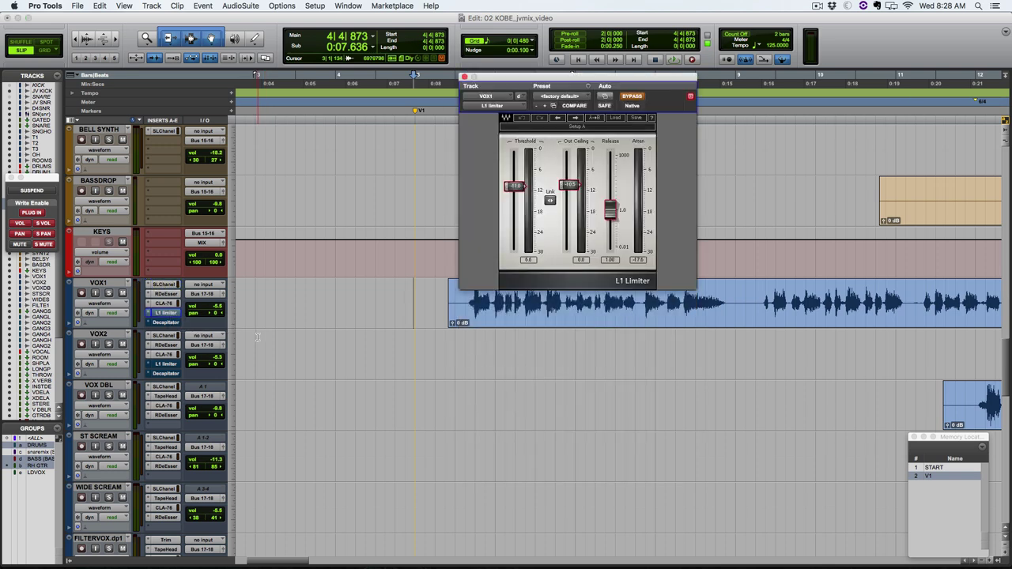
pyautogui.scroll(2, 452, 334)
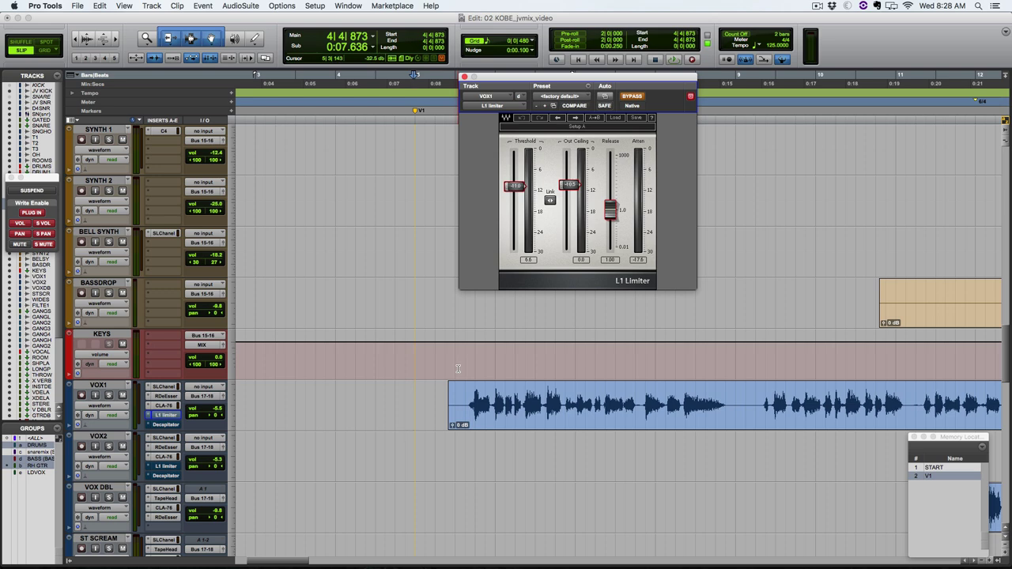
pyautogui.press('space')
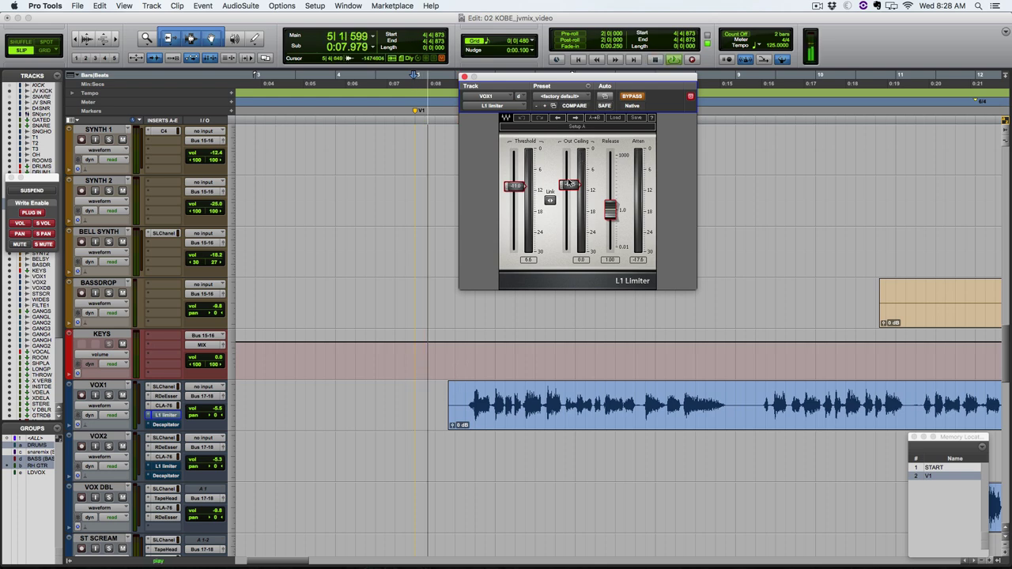
pyautogui.click(631, 97)
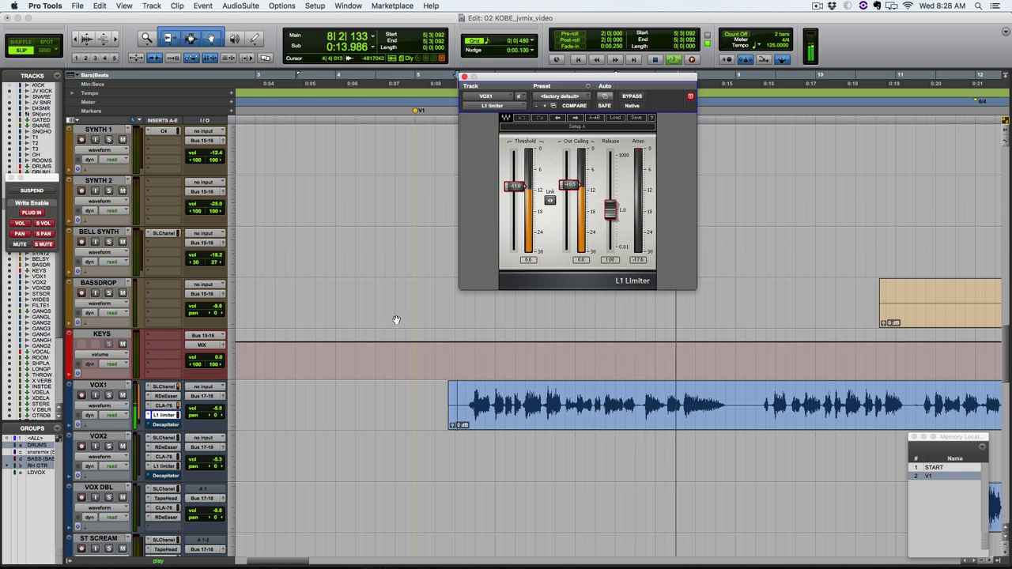
pyautogui.press('space')
pyautogui.scroll(-2, 395, 492)
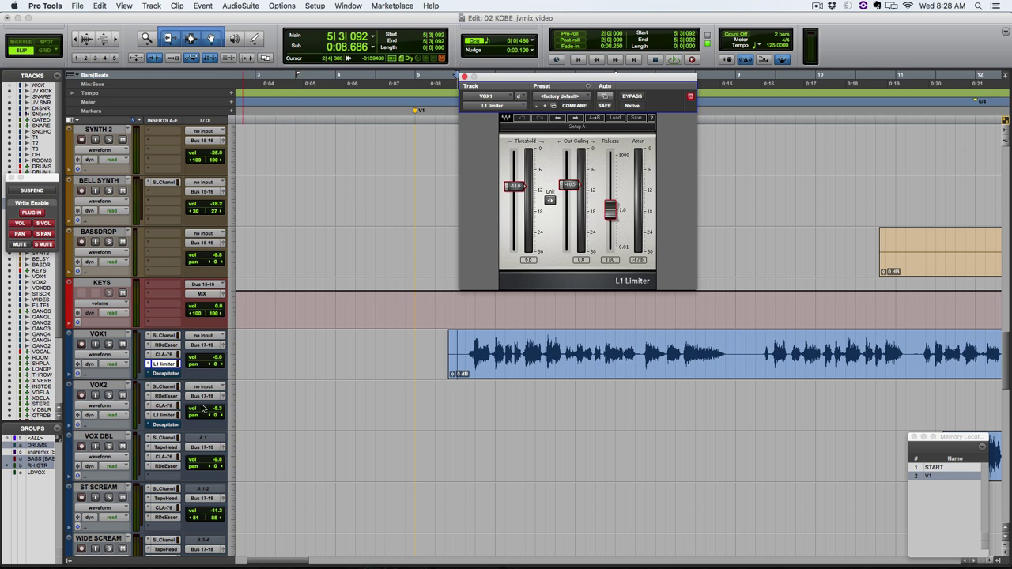
# - Open VOX1's Decapitator, A/B its bypass during playback, leave it active and close it
pyautogui.click(167, 373)
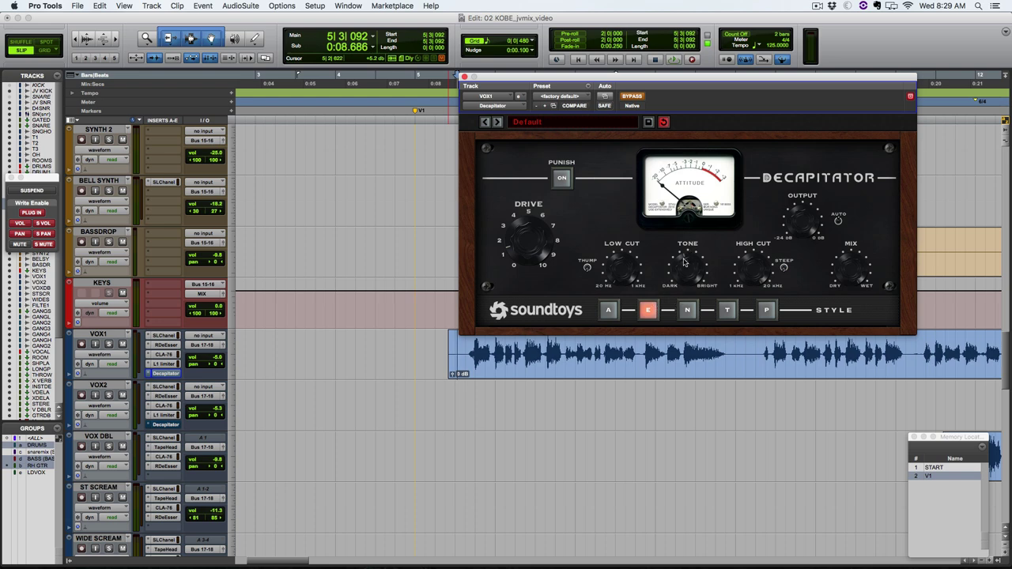
pyautogui.click(417, 340)
pyautogui.press('space')
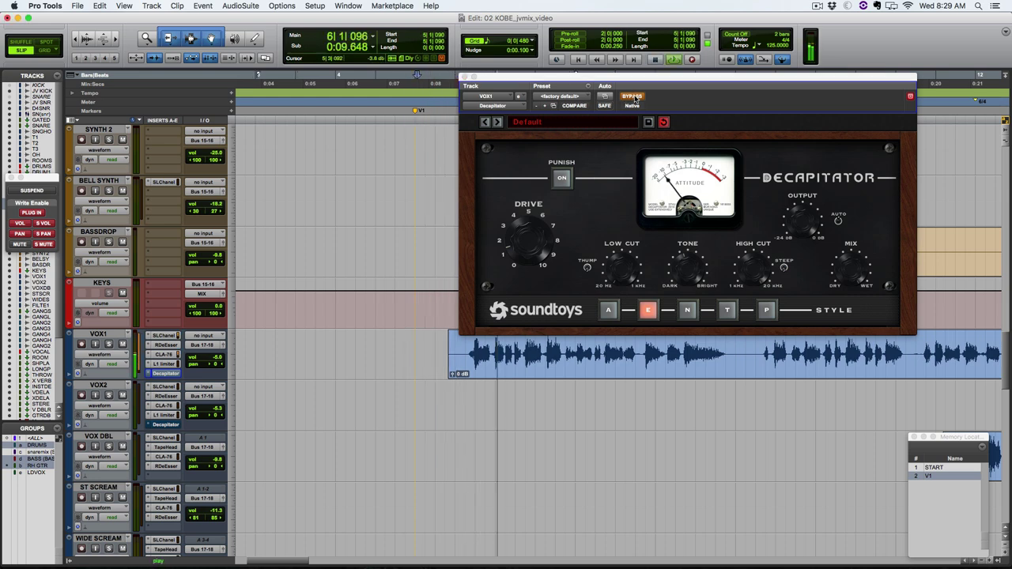
pyautogui.click(634, 98)
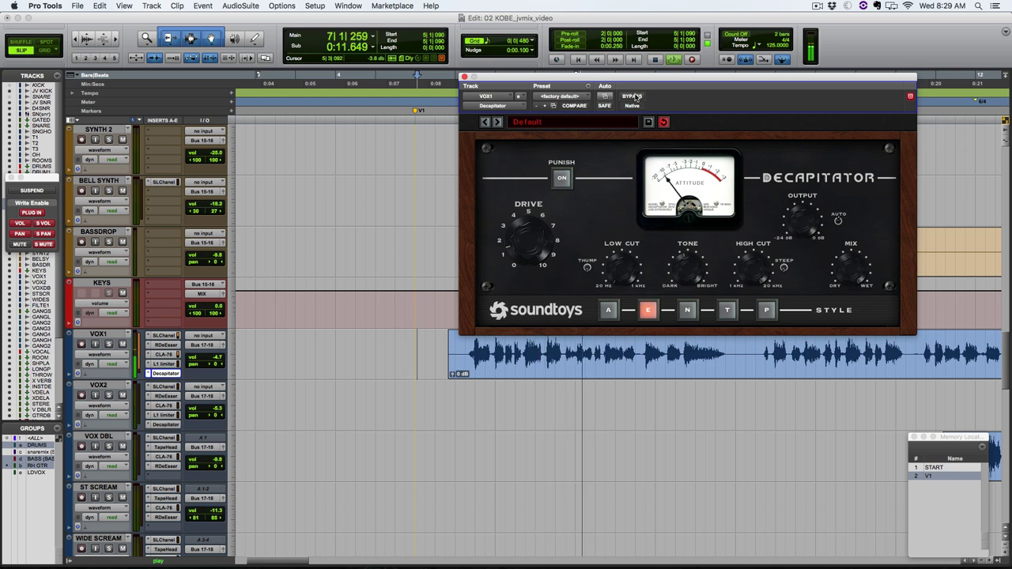
pyautogui.click(636, 97)
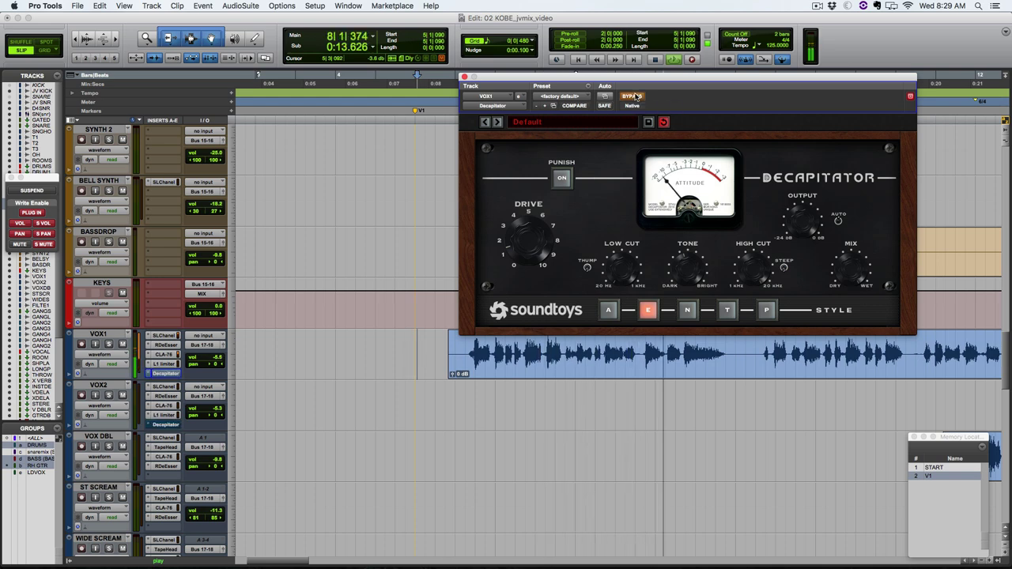
pyautogui.click(635, 97)
pyautogui.press('space')
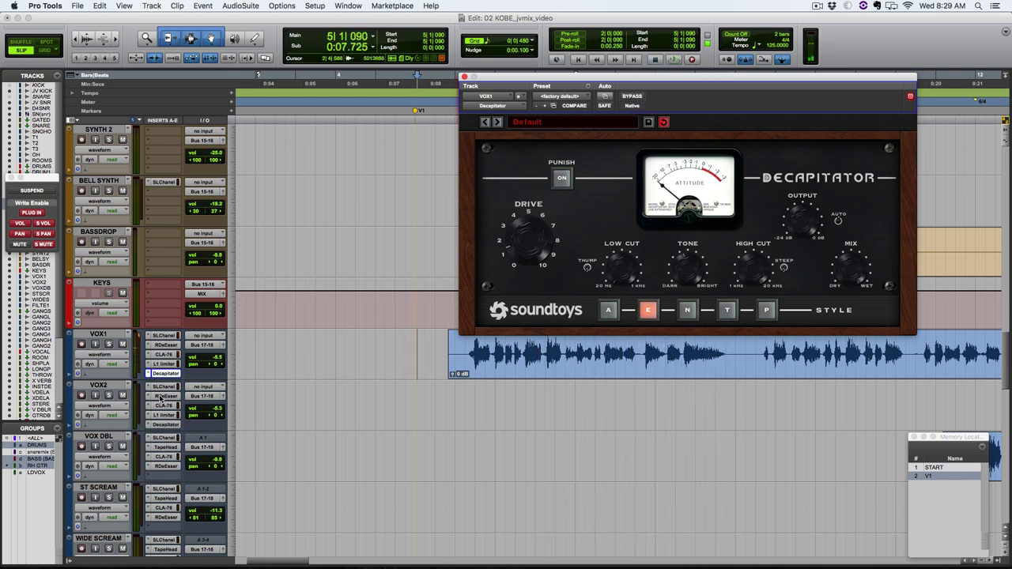
pyautogui.click(164, 374)
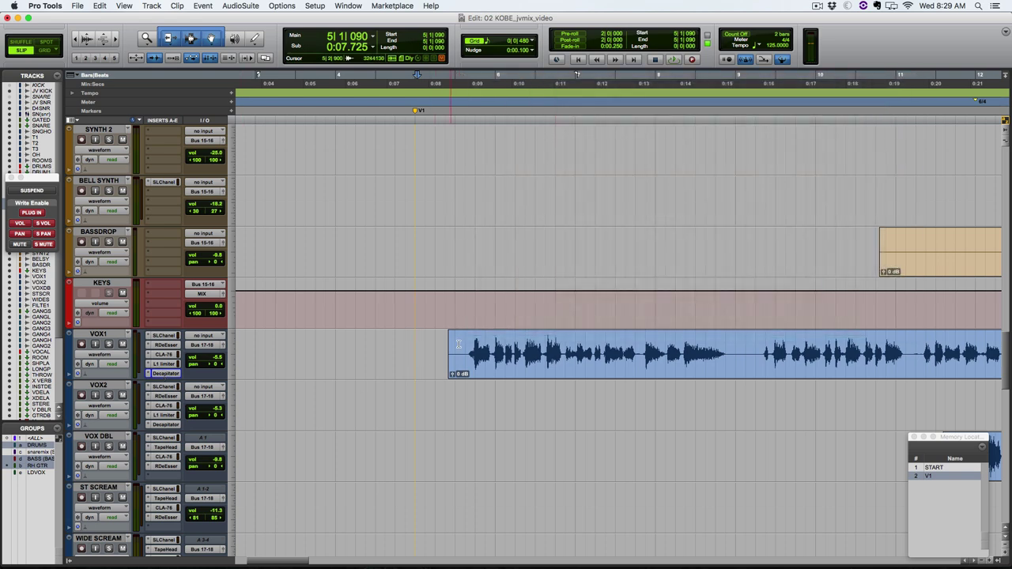
# - Solo VOX1 from a point in its clip and audition it, toggling the CLA-76 compressors
pyautogui.click(463, 342)
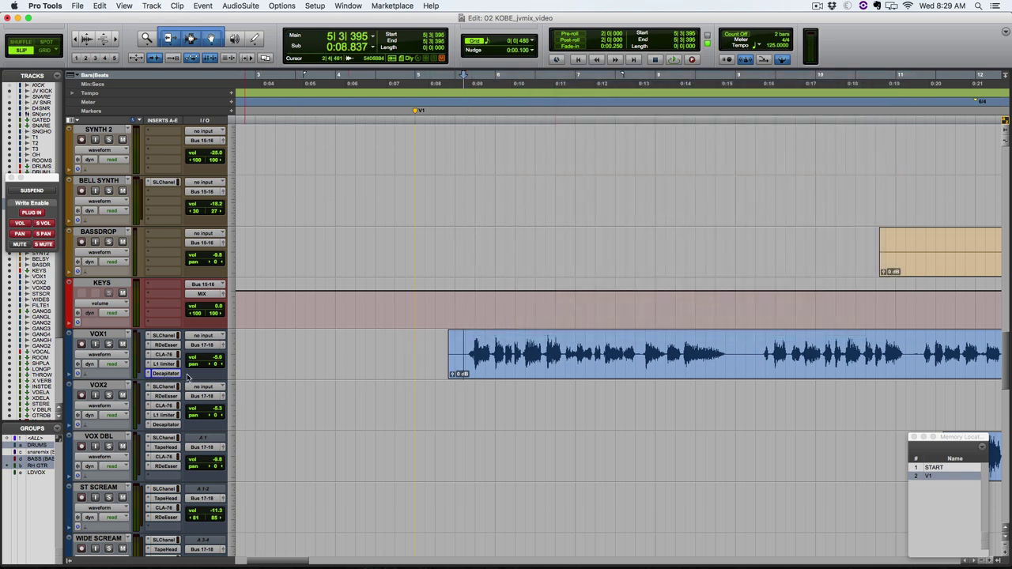
pyautogui.click(109, 345)
pyautogui.press('space')
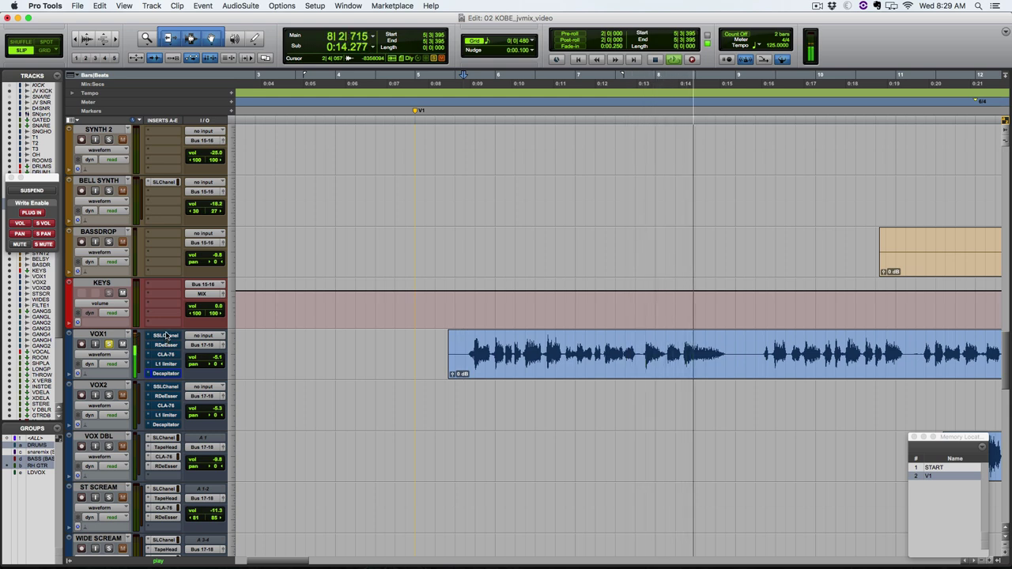
pyautogui.press('space')
pyautogui.press('space')
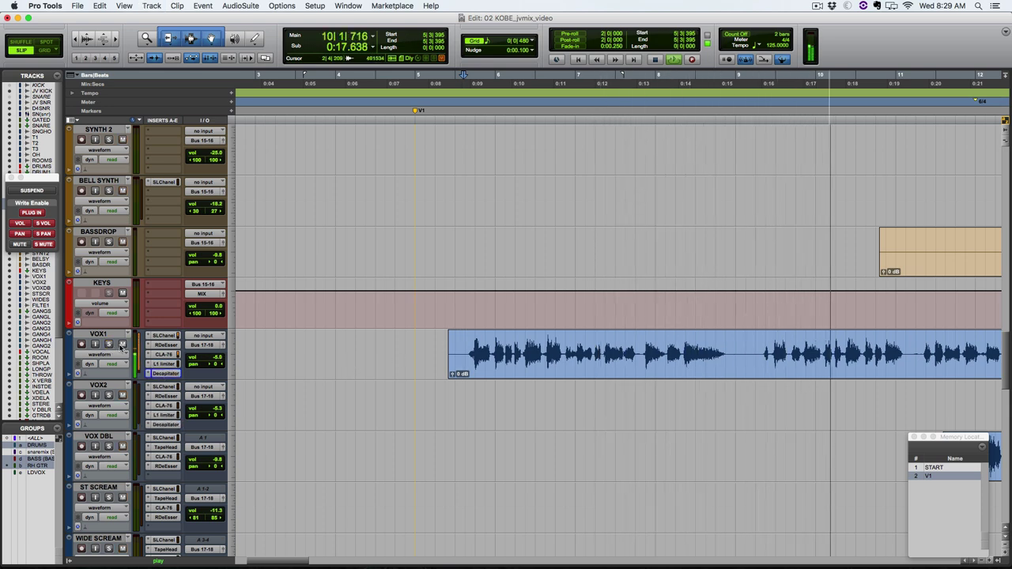
pyautogui.keyDown('super'); pyautogui.click(166, 355); pyautogui.keyUp('super')
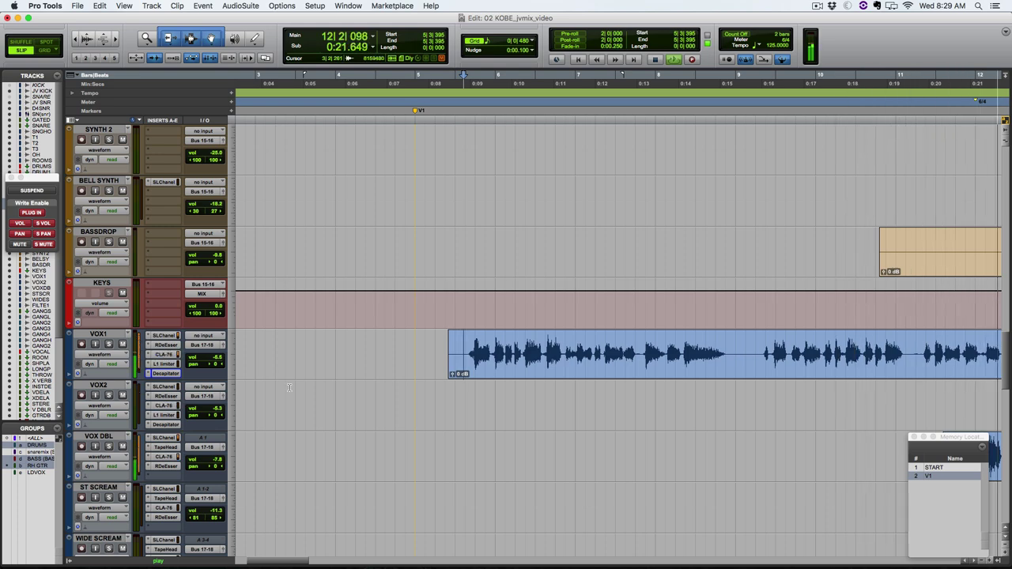
pyautogui.scroll(-1, 291, 387)
pyautogui.hscroll(5, 291, 388)
# - Stop playback and compare the CLA-76 compressors on VOX1 and VOX2 bypassed versus active
pyautogui.press('space')
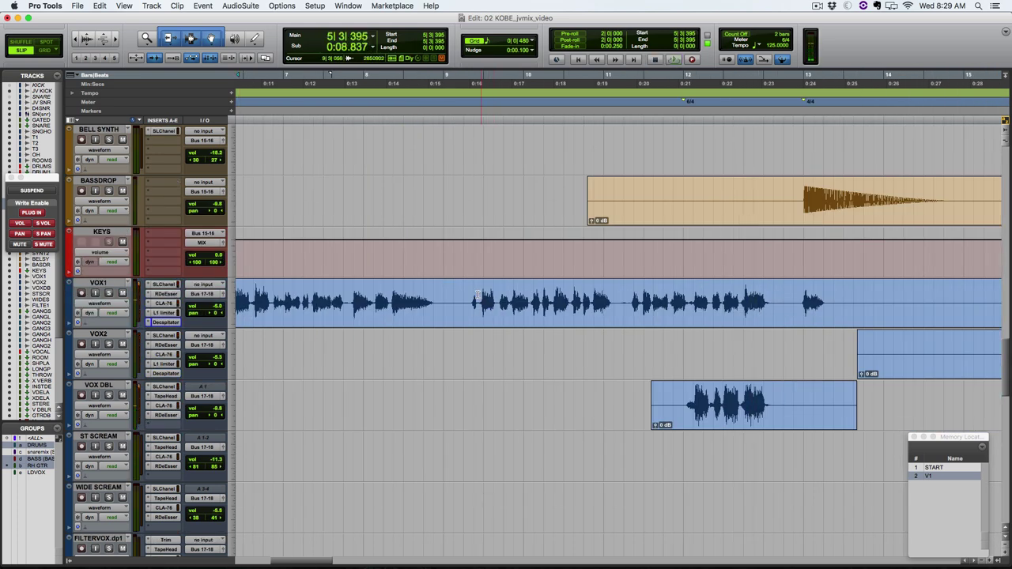
pyautogui.click(464, 296)
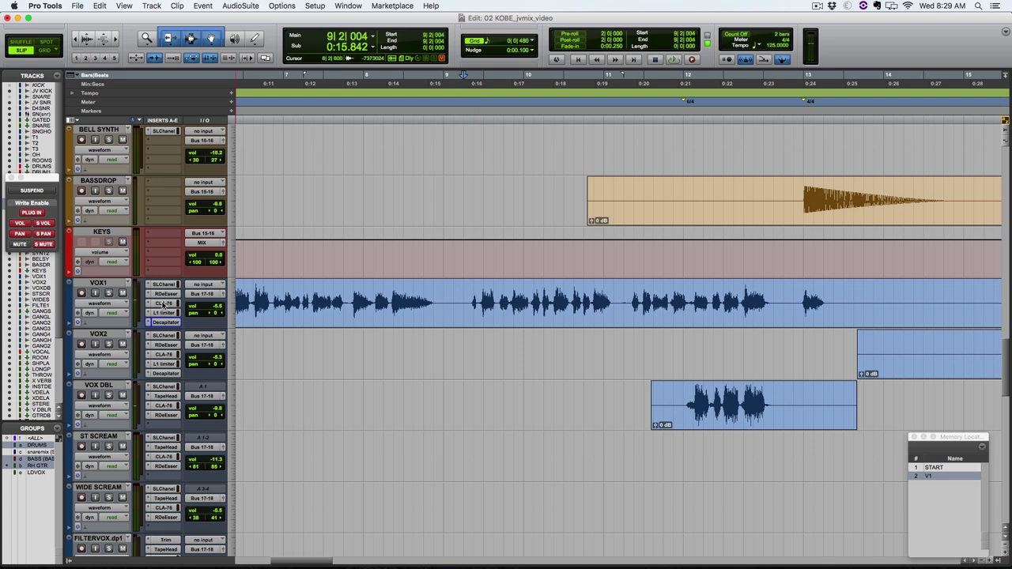
pyautogui.keyDown('super'); pyautogui.click(162, 304); pyautogui.keyUp('super')
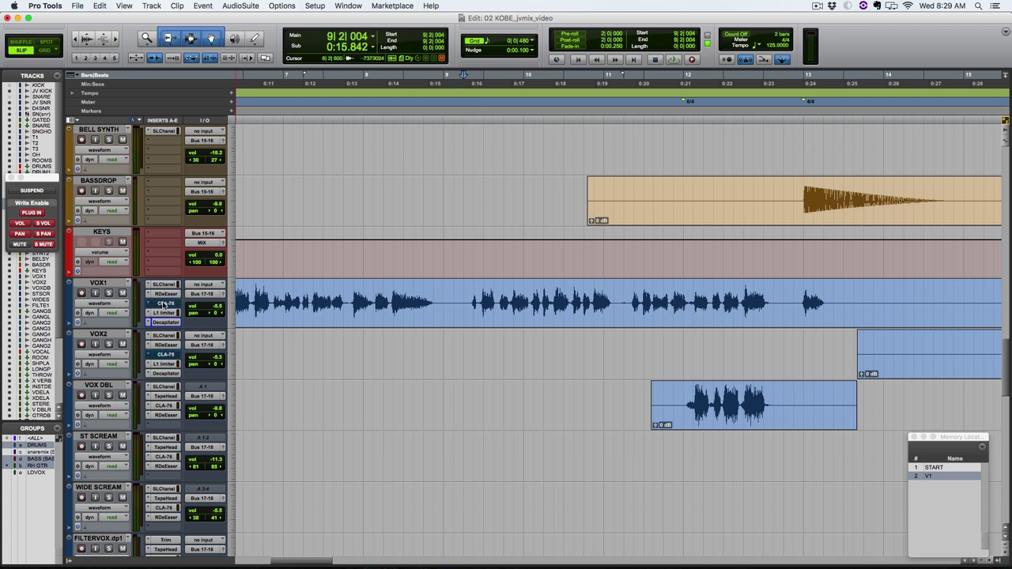
pyautogui.keyDown('super'); pyautogui.click(164, 305); pyautogui.keyUp('super')
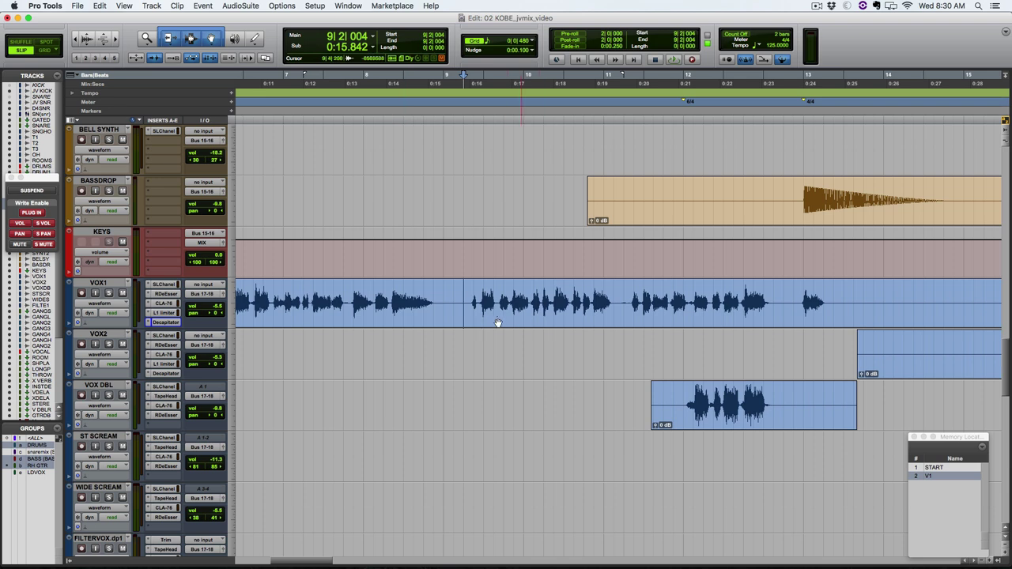
# - Split the VOX1 clip near bar 9 and replay the passage from the split point
pyautogui.click(444, 297)
pyautogui.press('super+e')
pyautogui.press('space')
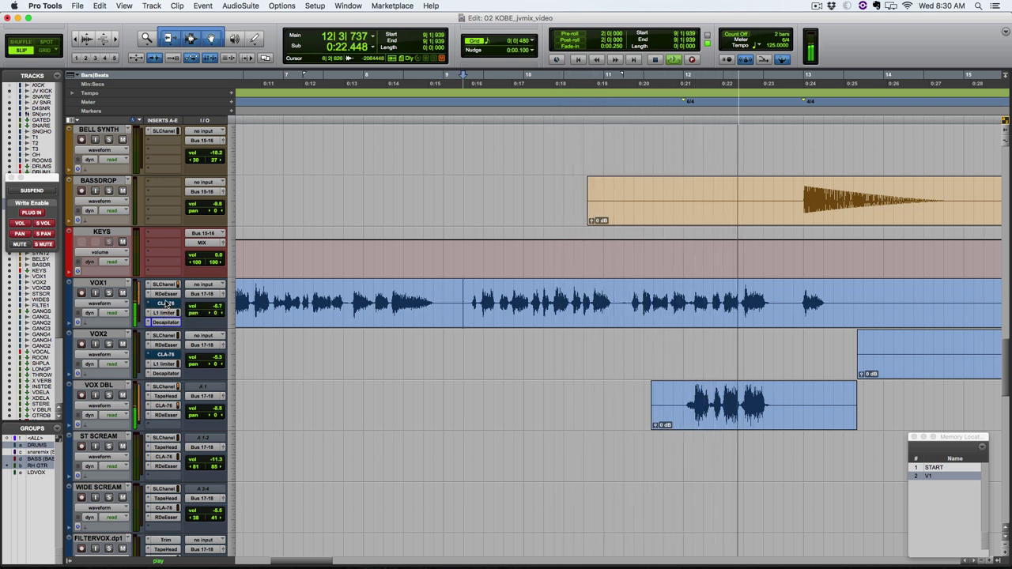
pyautogui.press('space')
pyautogui.press('space')
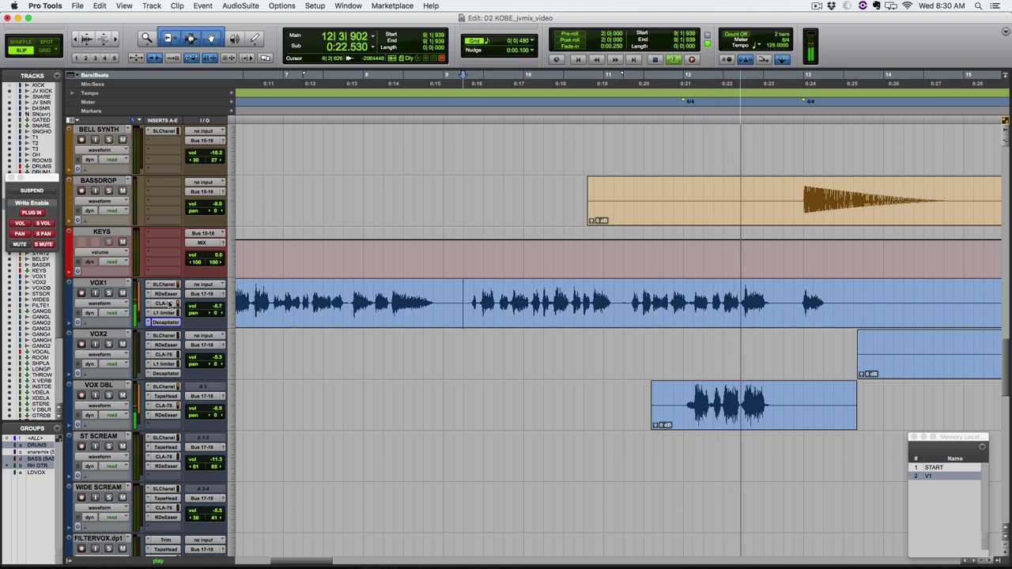
pyautogui.press('space')
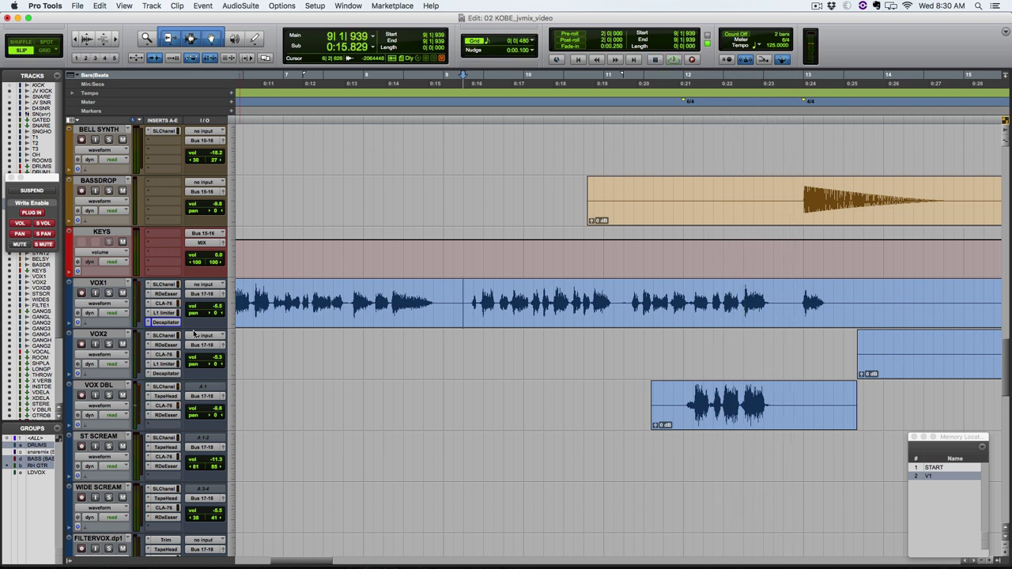